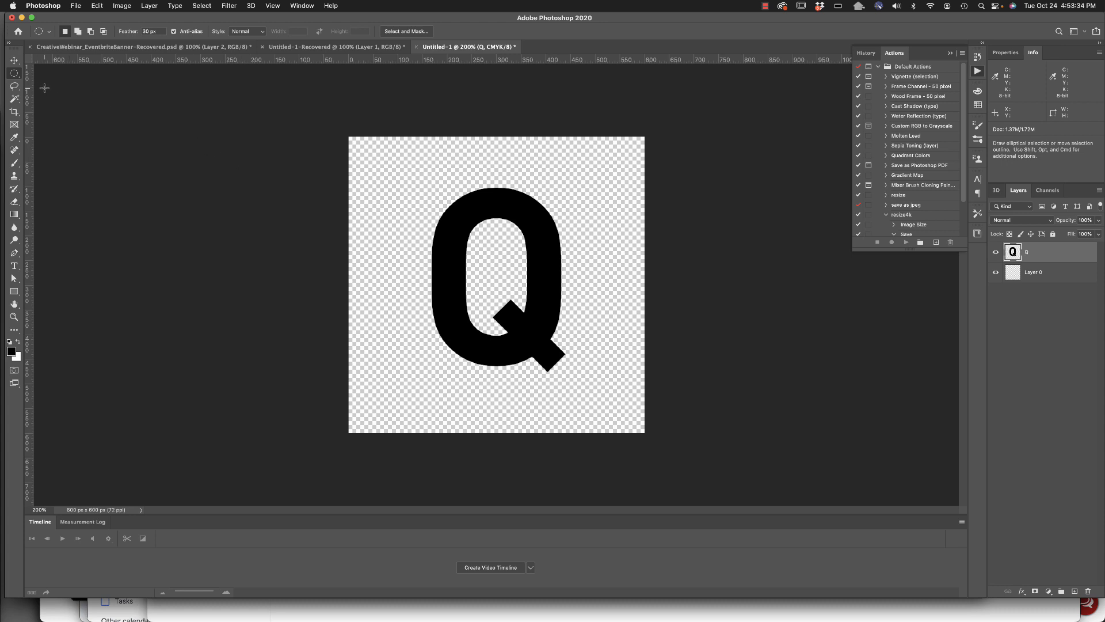
# Lasso a freehand selection around the lower-left curve of the Q with a 20 px feather.
pyautogui.click(13, 87)
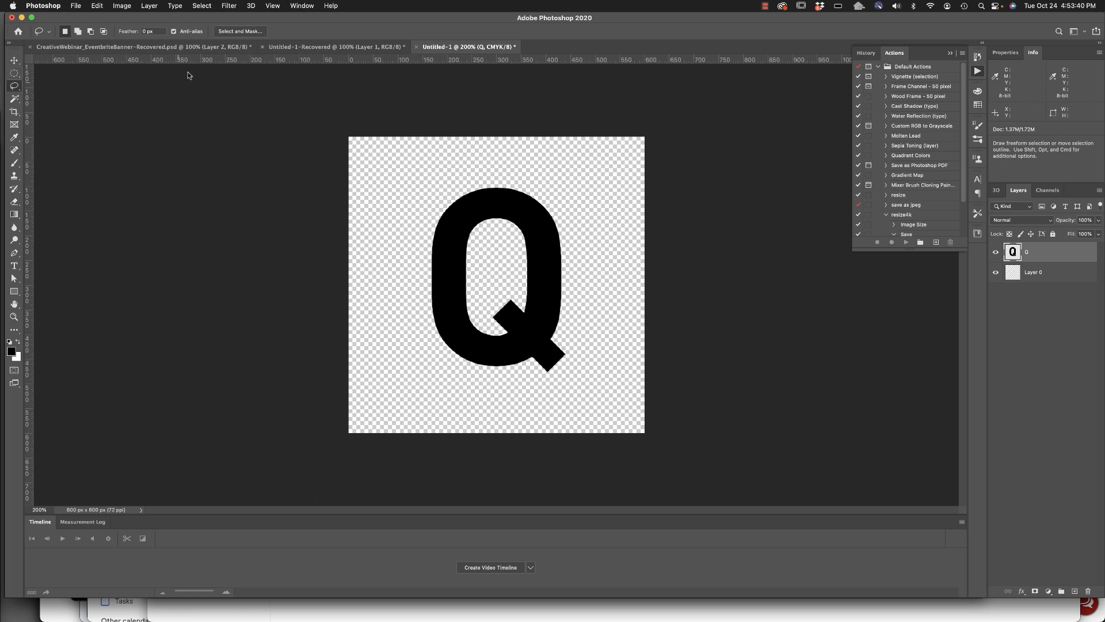
pyautogui.moveTo(158, 31); pyautogui.dragTo(105, 25)
pyautogui.moveTo(419, 278)
pyautogui.mouseDown()
pyautogui.moveTo(486, 293)
pyautogui.moveTo(512, 367)
pyautogui.moveTo(500, 391)
pyautogui.moveTo(465, 392)
pyautogui.moveTo(440, 376)
pyautogui.moveTo(408, 323)
pyautogui.moveTo(417, 282)
pyautogui.mouseUp()
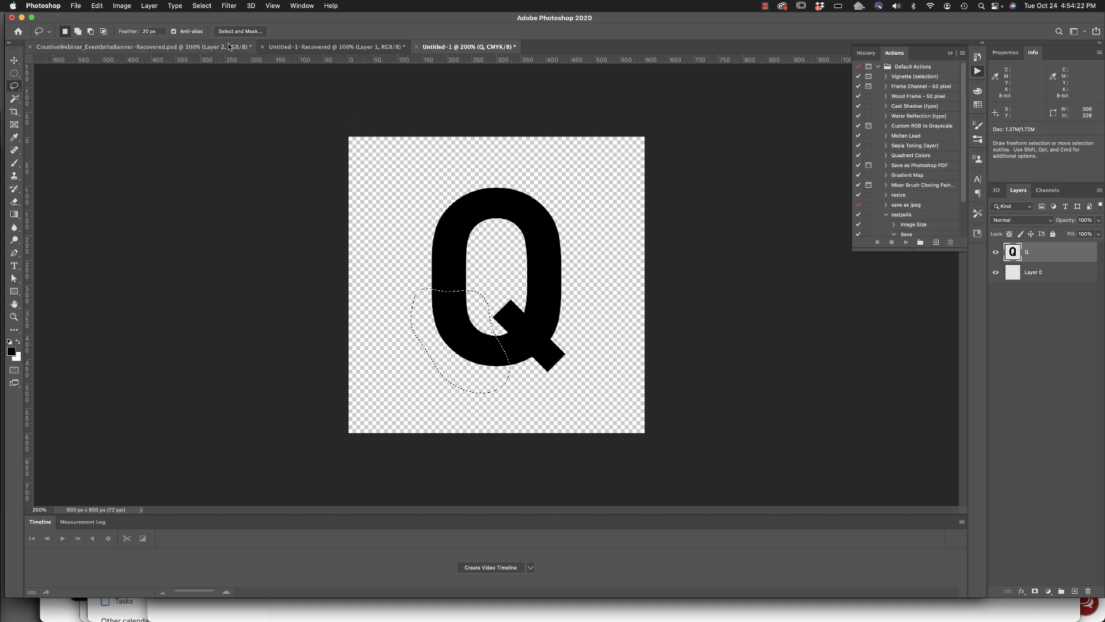
# Try a Gaussian Blur with a 10.1-pixel radius on the lassoed part of the Q, and clear the selection.
pyautogui.click(192, 7)
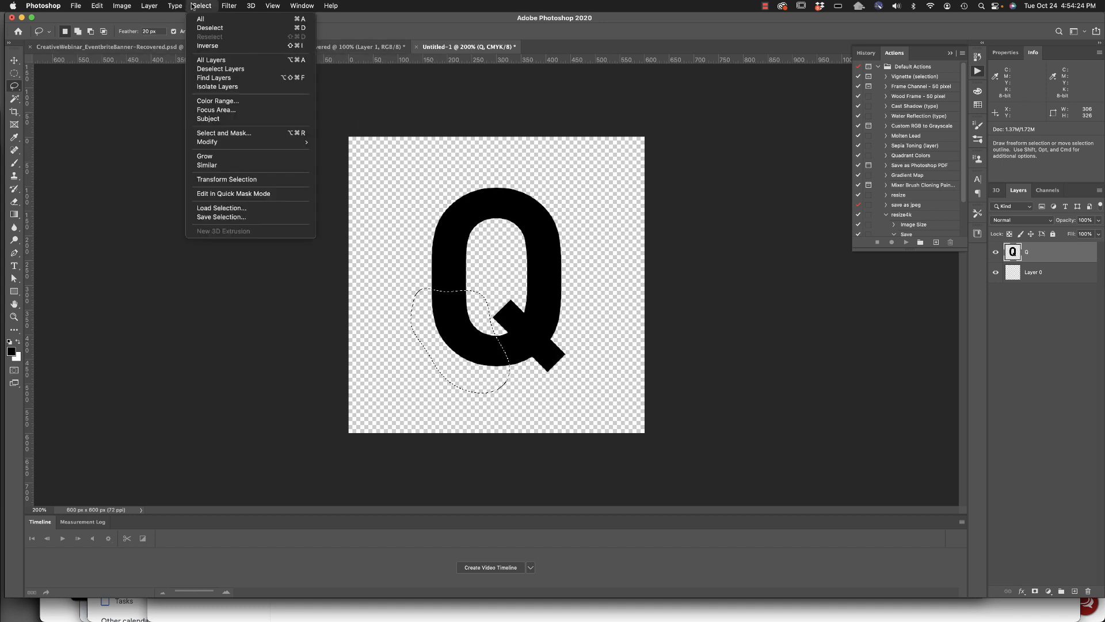
pyautogui.moveTo(229, 5)
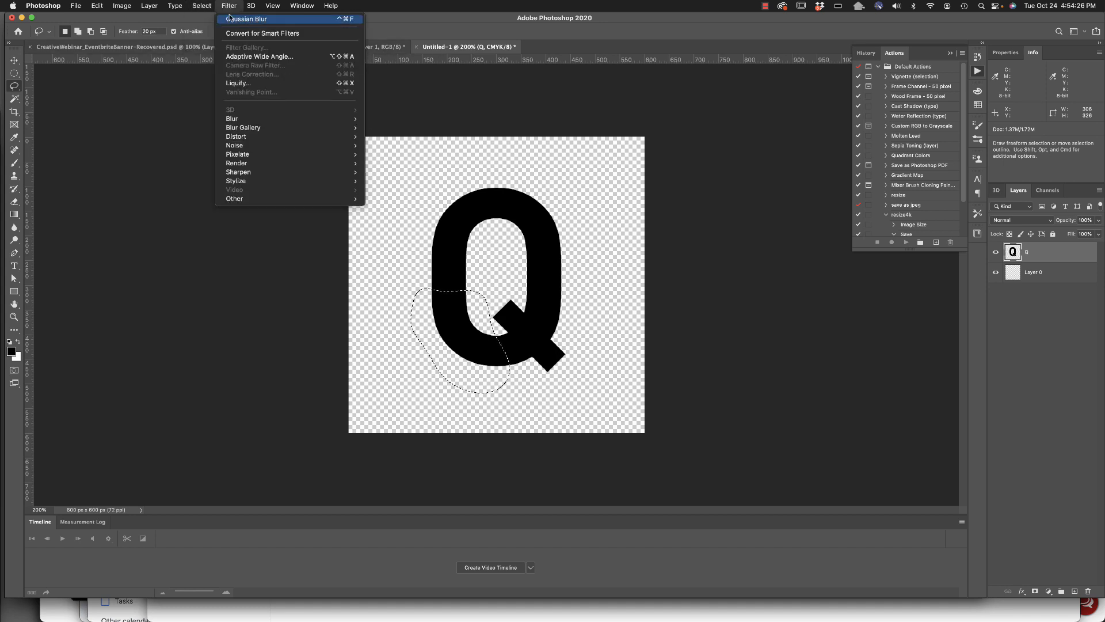
pyautogui.moveTo(245, 117)
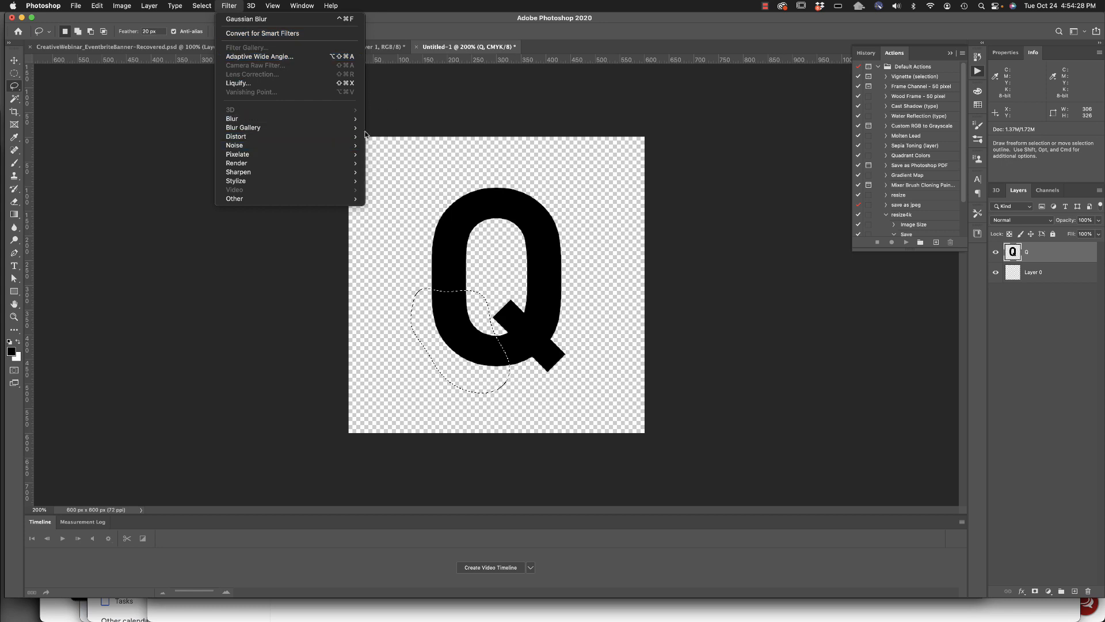
pyautogui.click(428, 154)
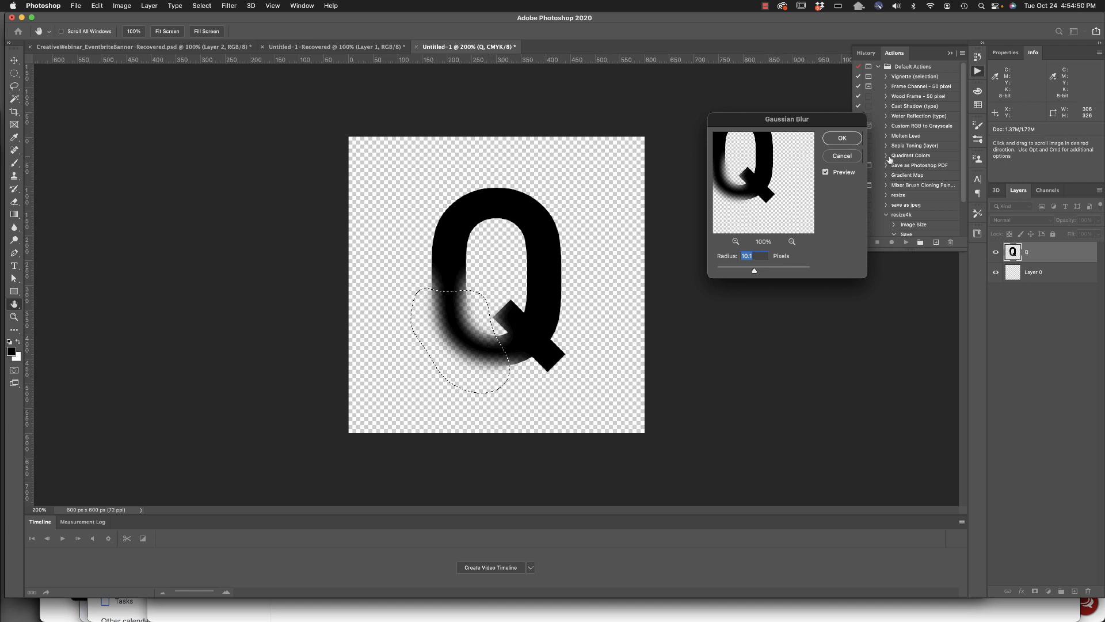
pyautogui.click(842, 138)
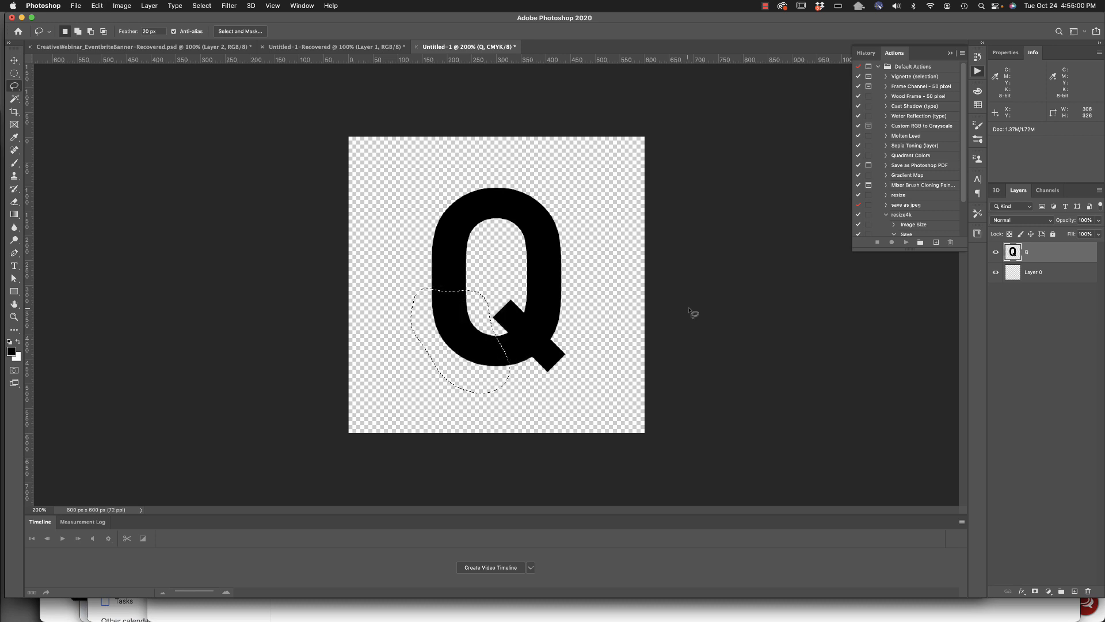
pyautogui.press('super+d')
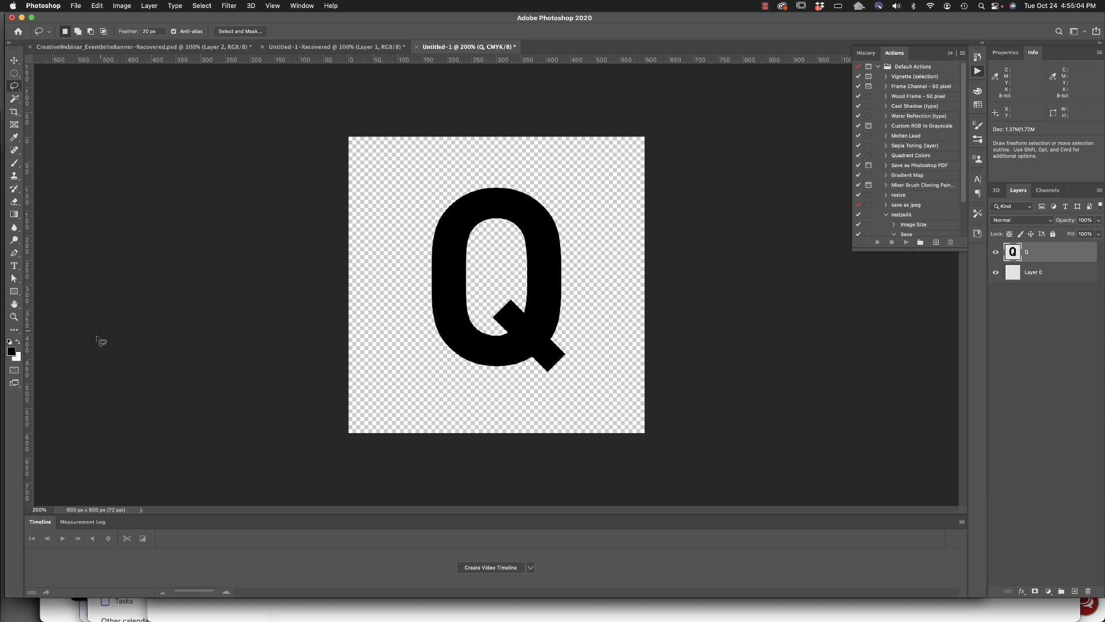
# In Quick Mask mode, paint soft brush strokes across the left side, top and right side of the Q.
pyautogui.click(13, 371)
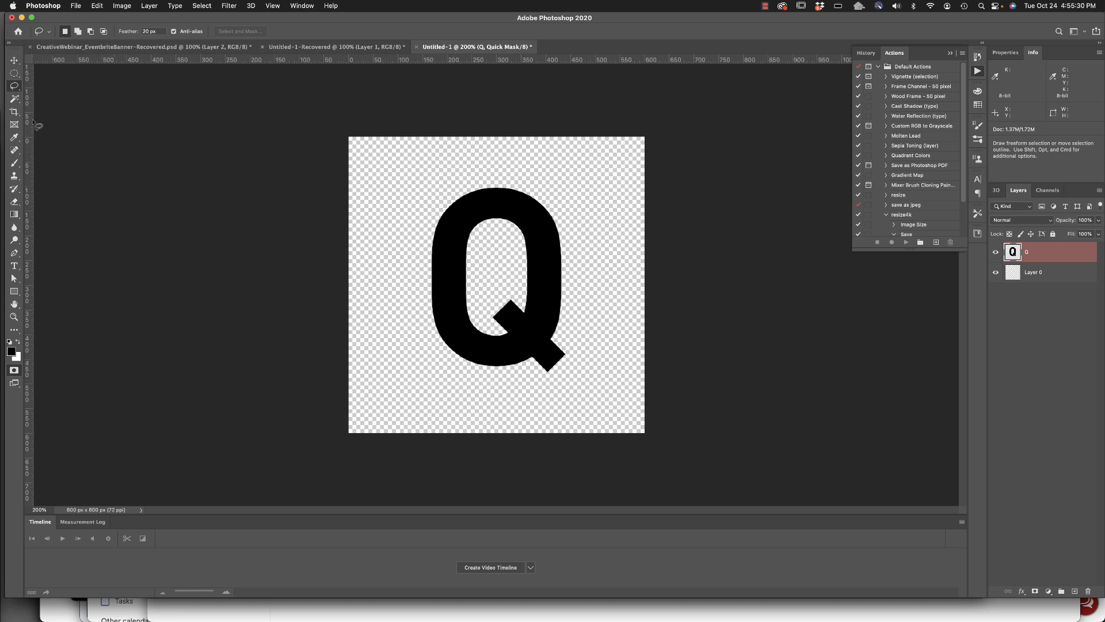
pyautogui.click(14, 164)
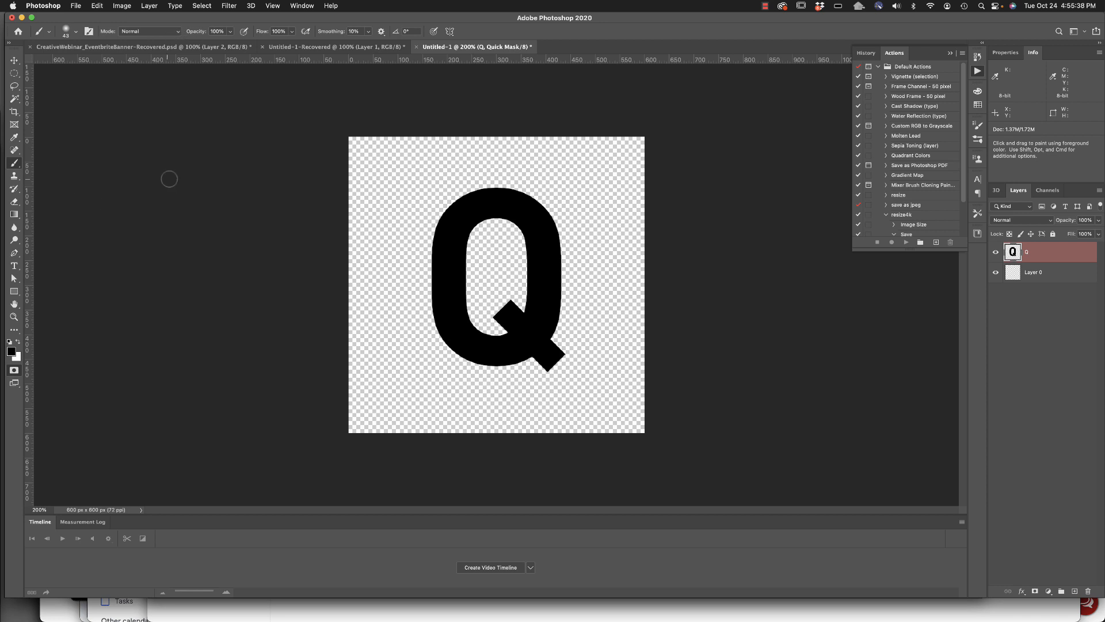
pyautogui.rightClick(168, 179)
pyautogui.click(138, 169)
pyautogui.rightClick(185, 167)
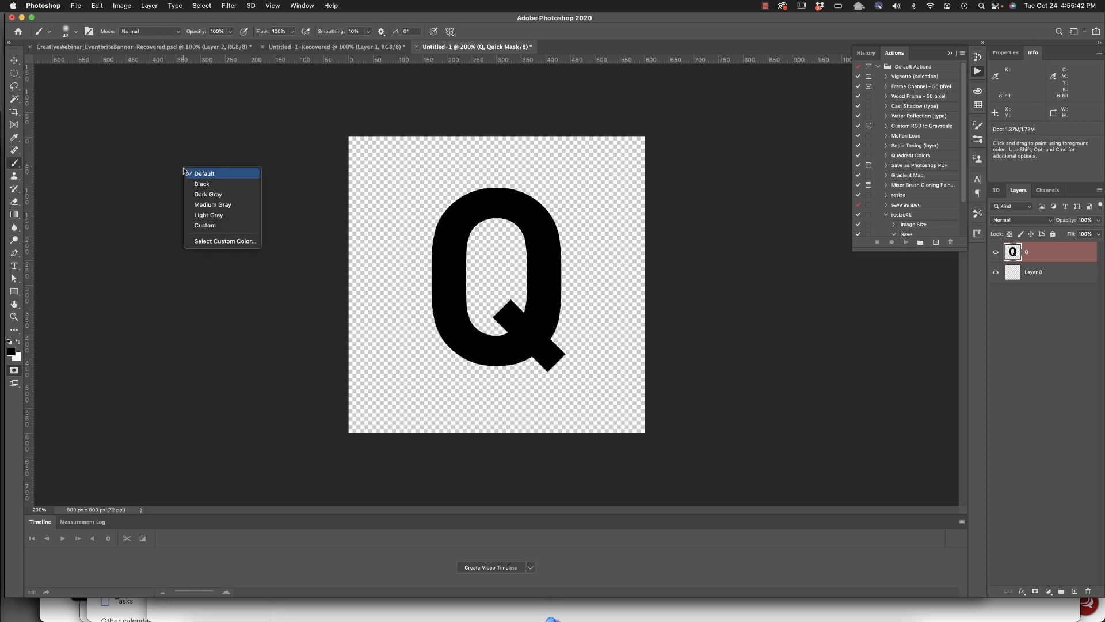
pyautogui.click(144, 145)
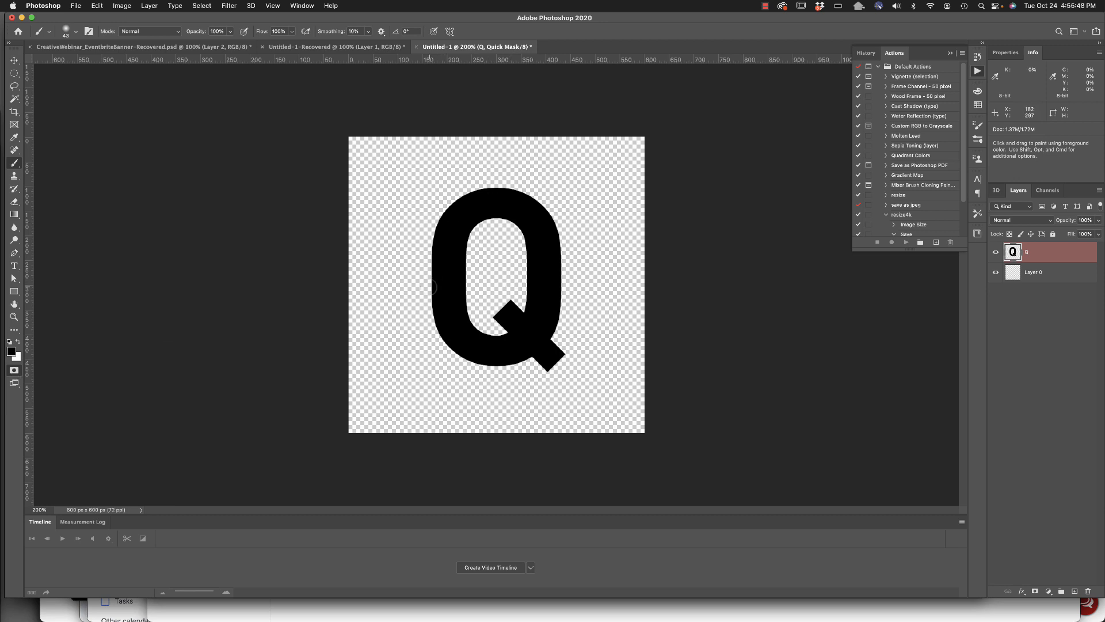
pyautogui.moveTo(416, 296); pyautogui.dragTo(502, 271)
pyautogui.moveTo(422, 344); pyautogui.dragTo(488, 307)
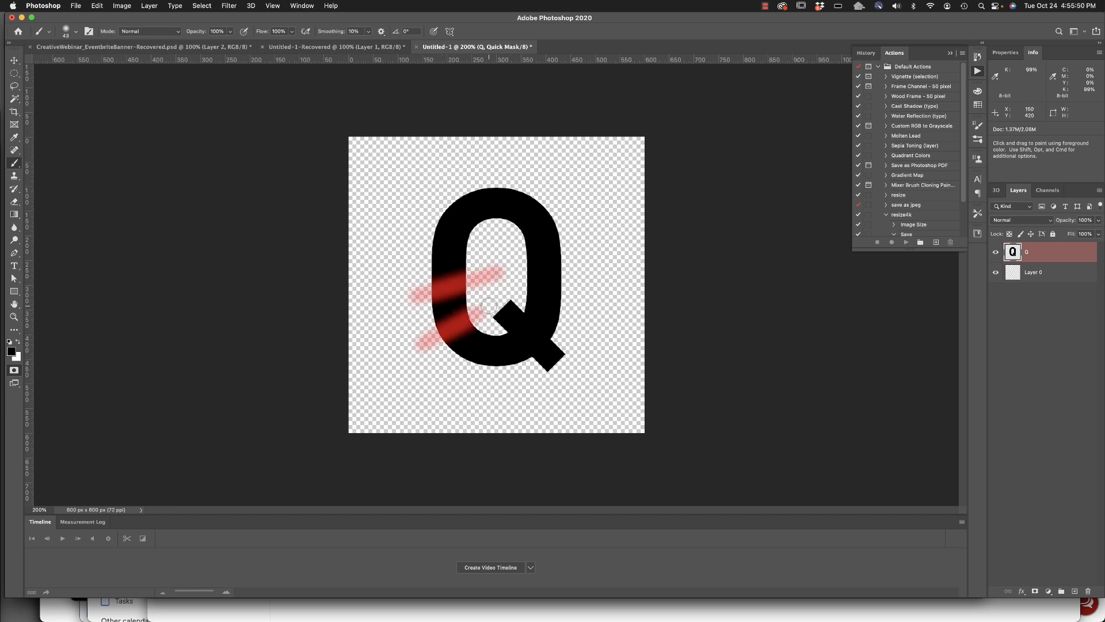
pyautogui.moveTo(520, 263); pyautogui.dragTo(602, 283)
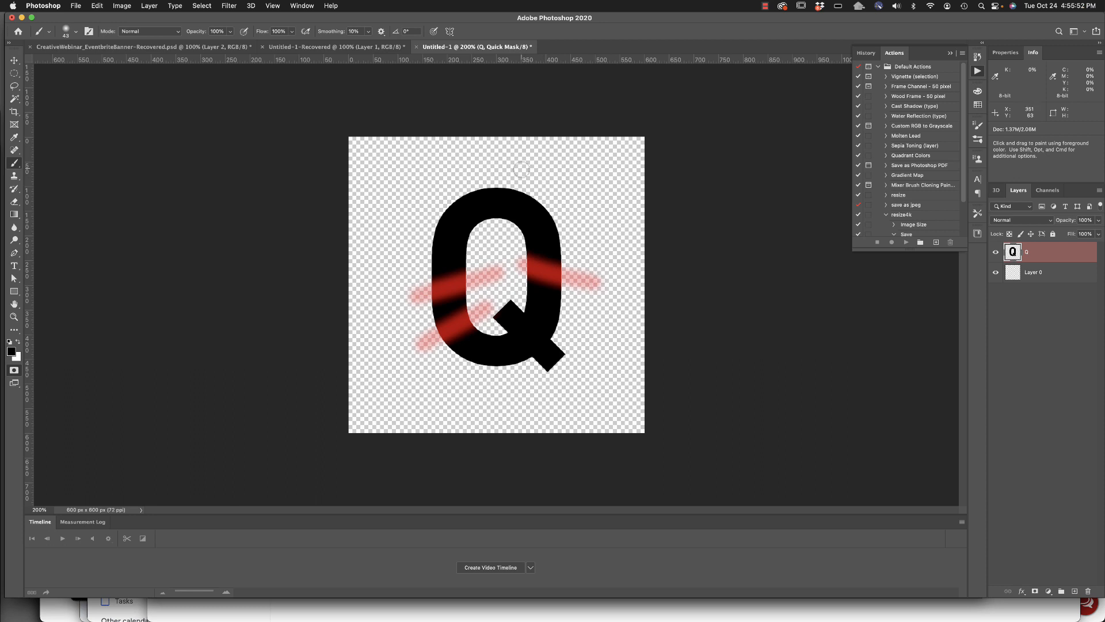
pyautogui.moveTo(523, 166); pyautogui.dragTo(509, 225)
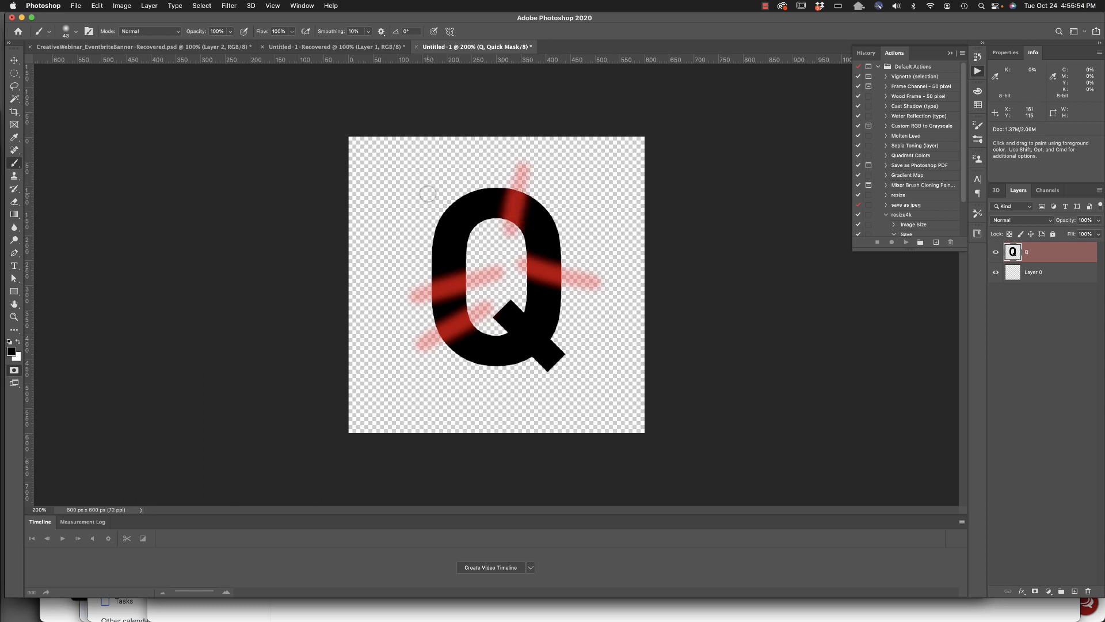
pyautogui.moveTo(426, 192); pyautogui.dragTo(477, 231)
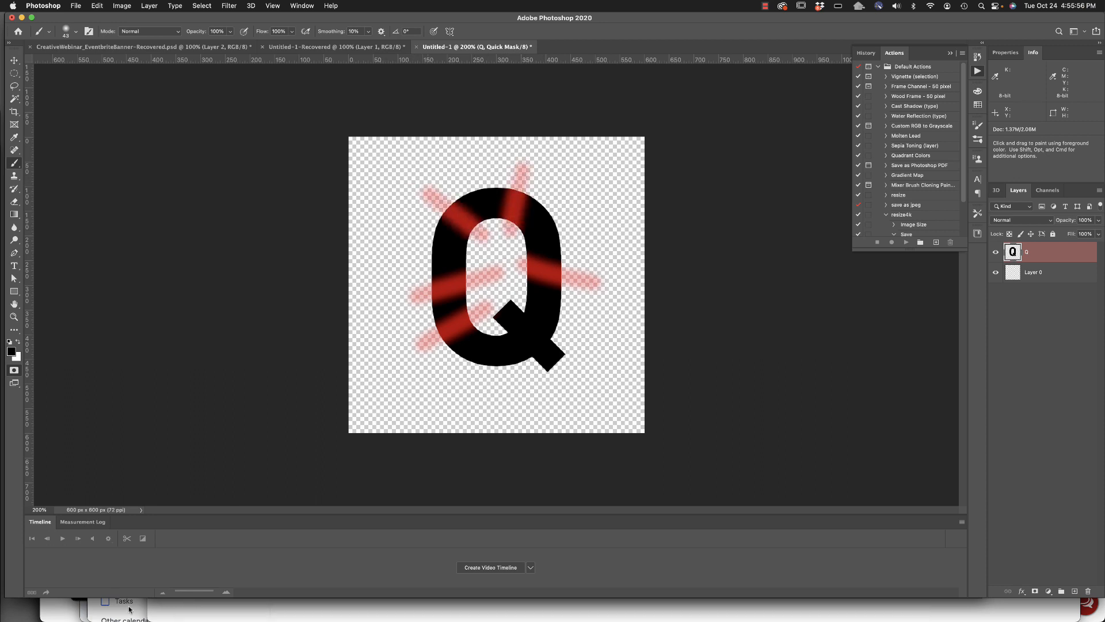
pyautogui.moveTo(439, 282)
pyautogui.mouseDown()
pyautogui.moveTo(463, 245)
pyautogui.moveTo(460, 290)
pyautogui.moveTo(464, 240)
pyautogui.moveTo(449, 220)
pyautogui.moveTo(456, 246)
pyautogui.mouseUp()
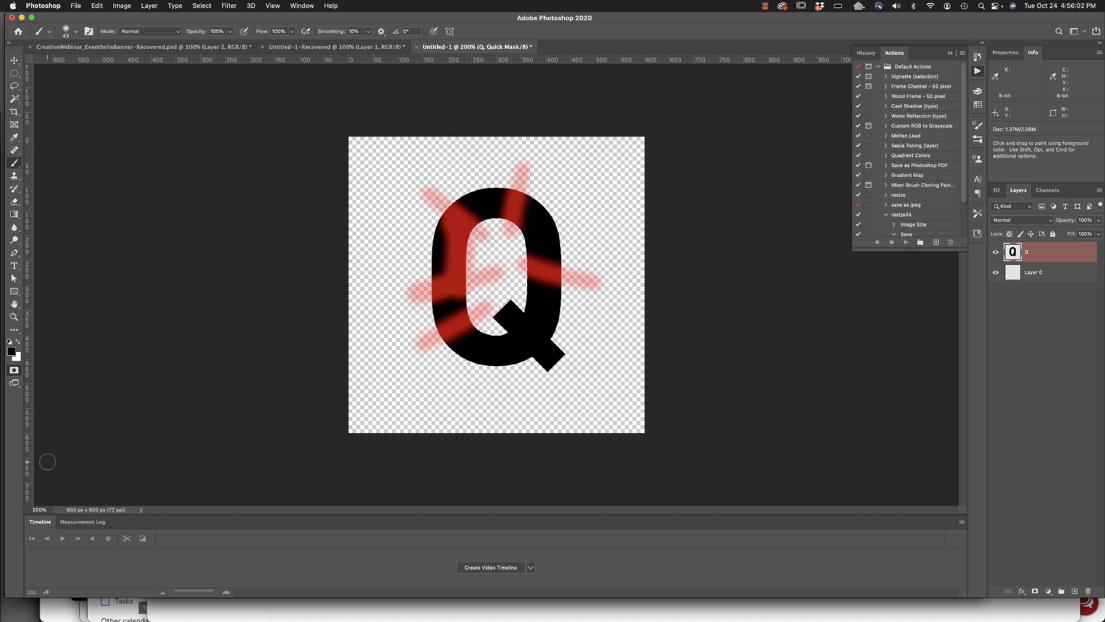
# Convert the painted quick mask into a selection, toggling back to the mask once to compare.
pyautogui.click(15, 370)
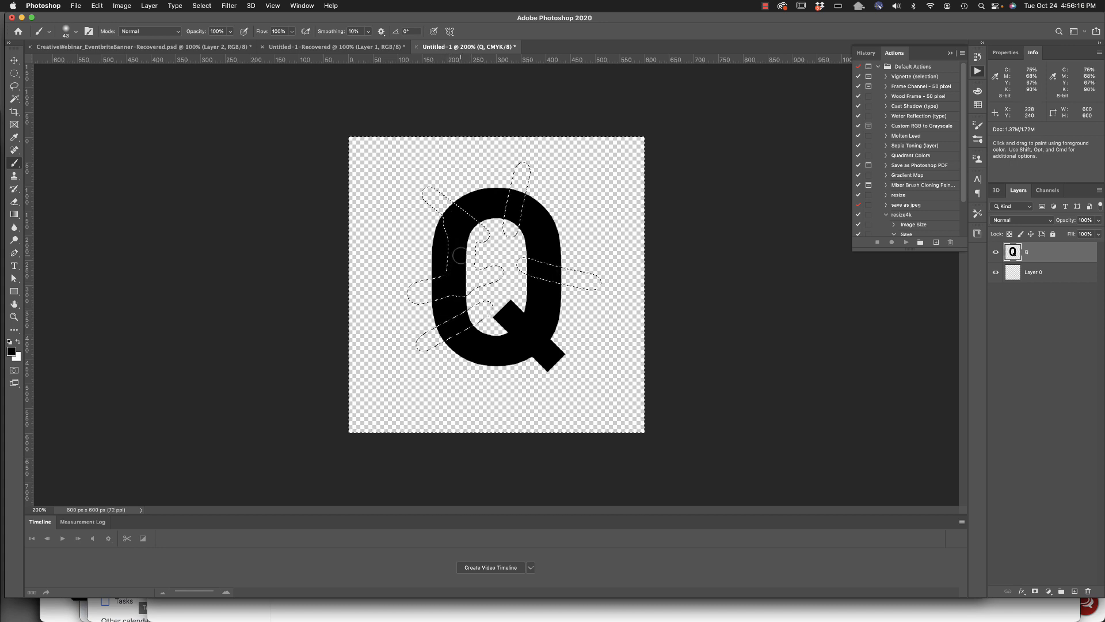
pyautogui.click(14, 370)
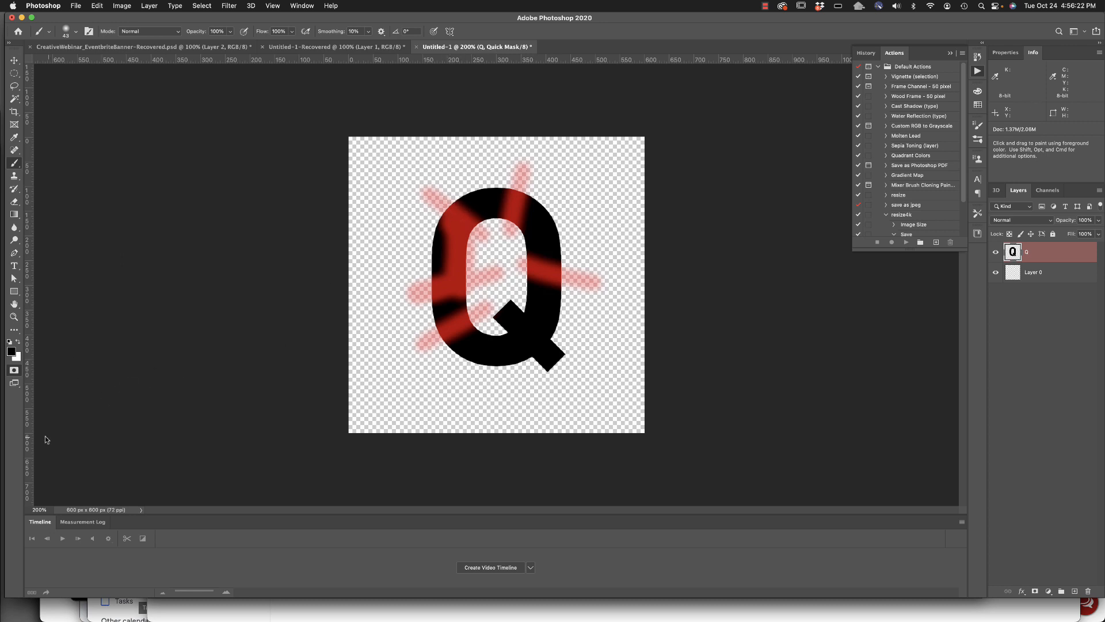
pyautogui.click(14, 372)
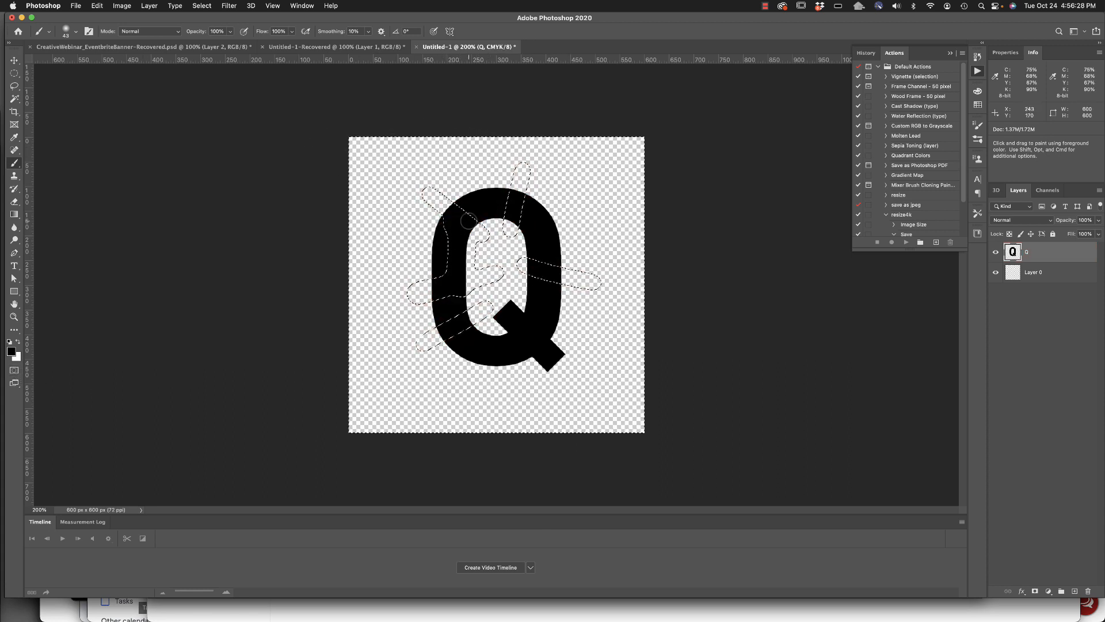
# Try a Gaussian Blur with a 10.1-pixel radius on the area outside the painted strokes, and undo it.
pyautogui.click(230, 6)
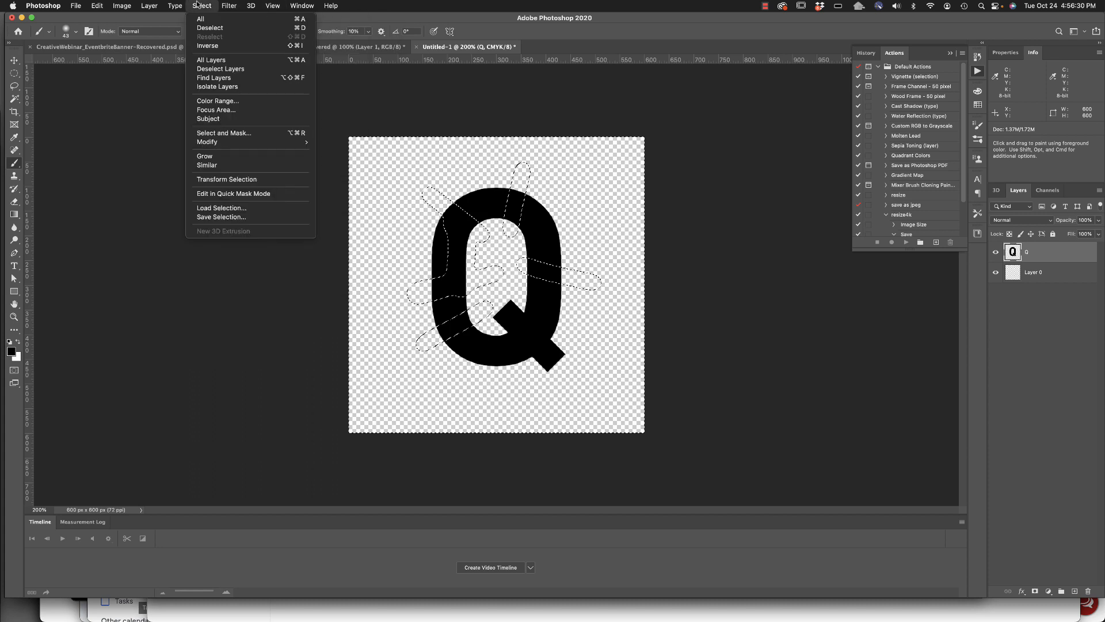
pyautogui.moveTo(228, 3)
pyautogui.moveTo(247, 120)
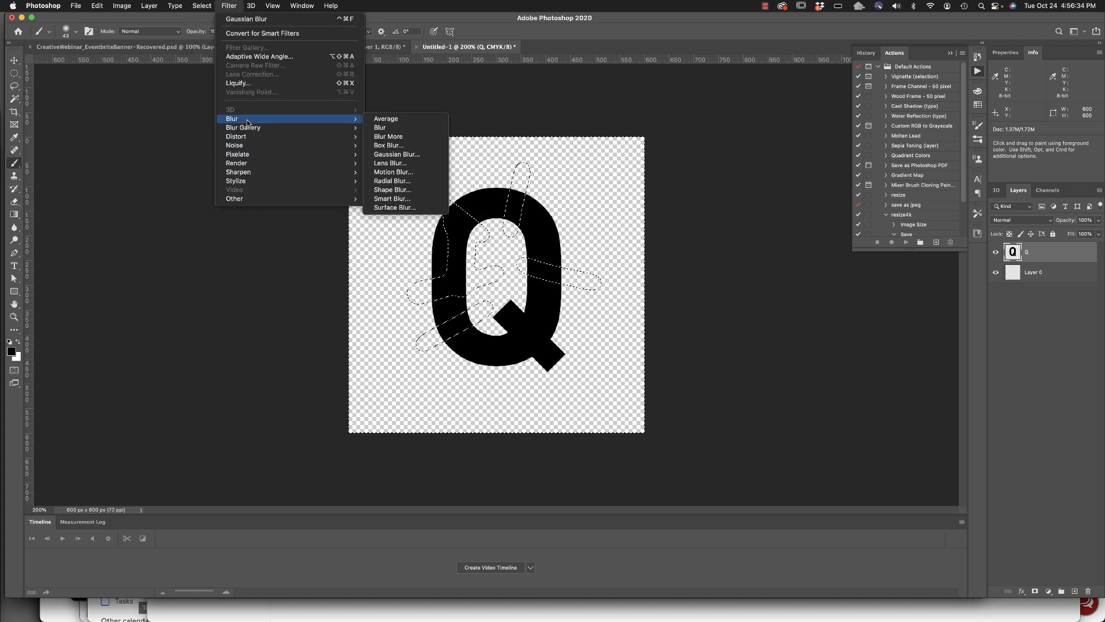
pyautogui.click(396, 154)
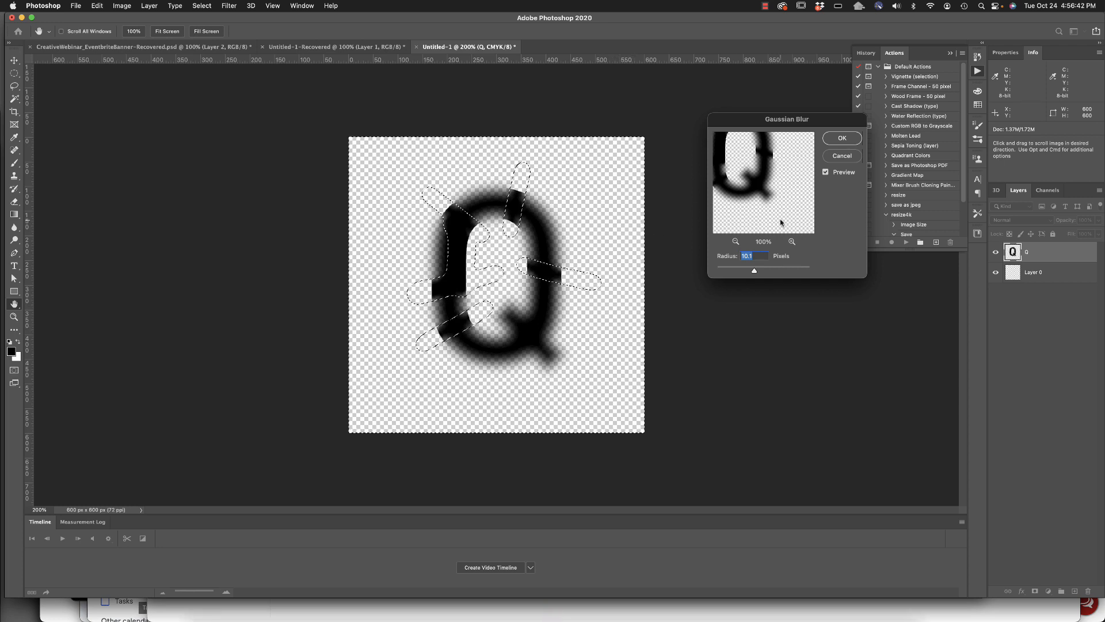
pyautogui.click(842, 138)
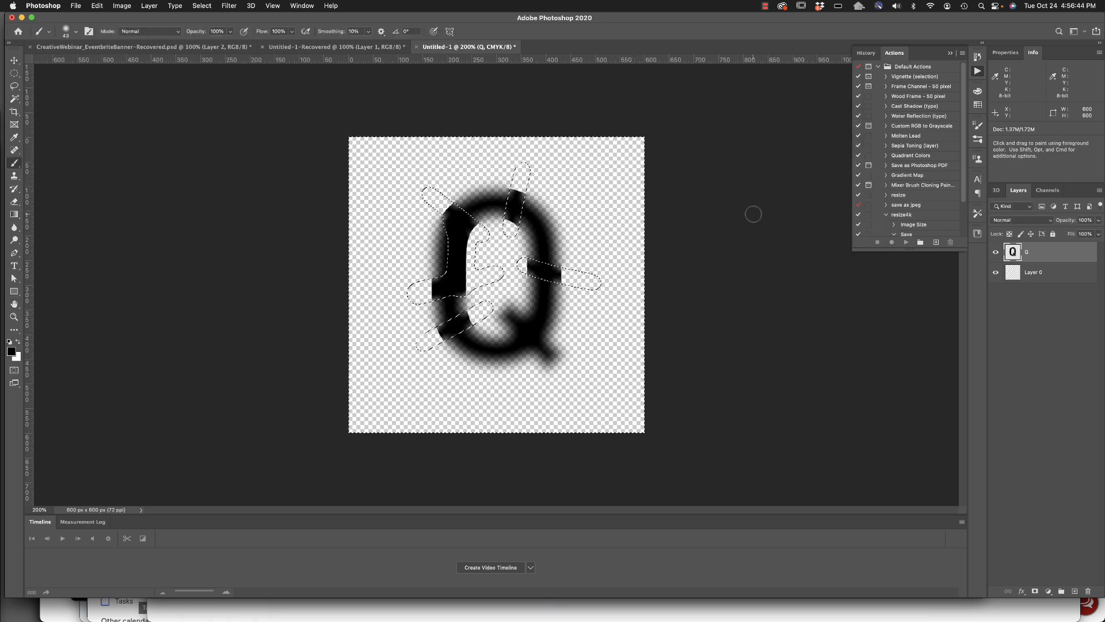
pyautogui.press('cmd+d')
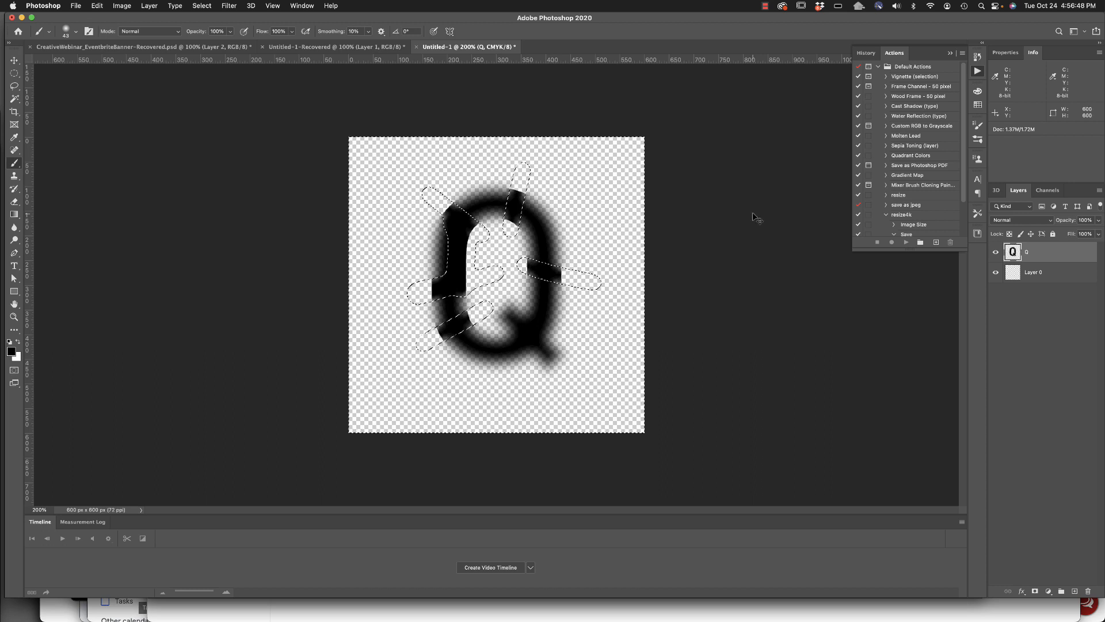
pyautogui.press('super+z')
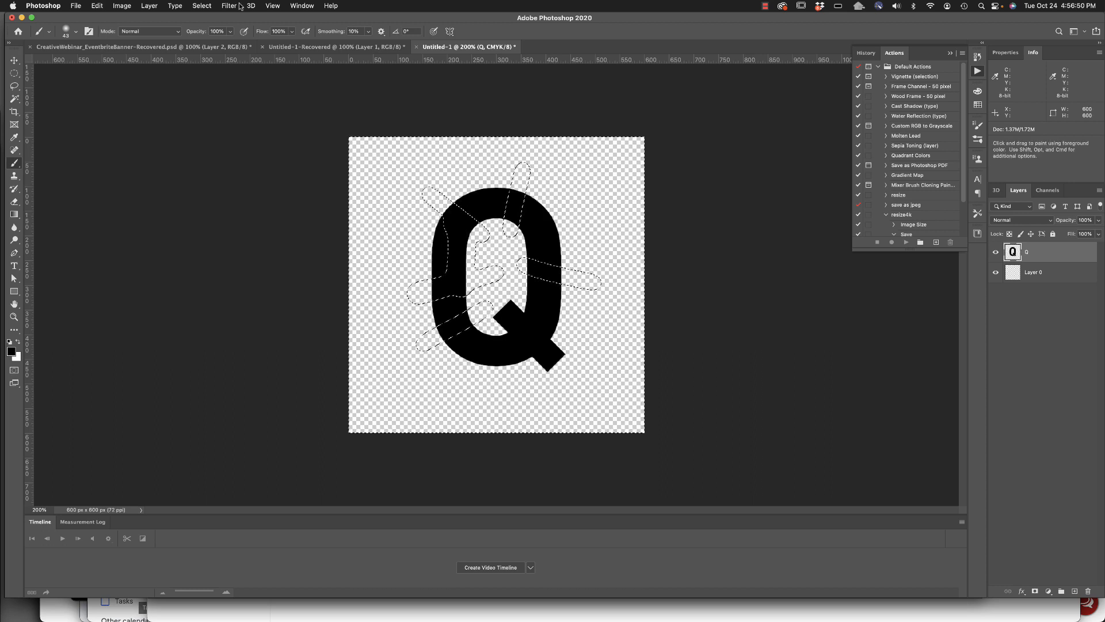
# Invert the selection to the painted strokes and apply a Gaussian Blur with a 10.1-pixel radius to the Q there.
pyautogui.click(205, 6)
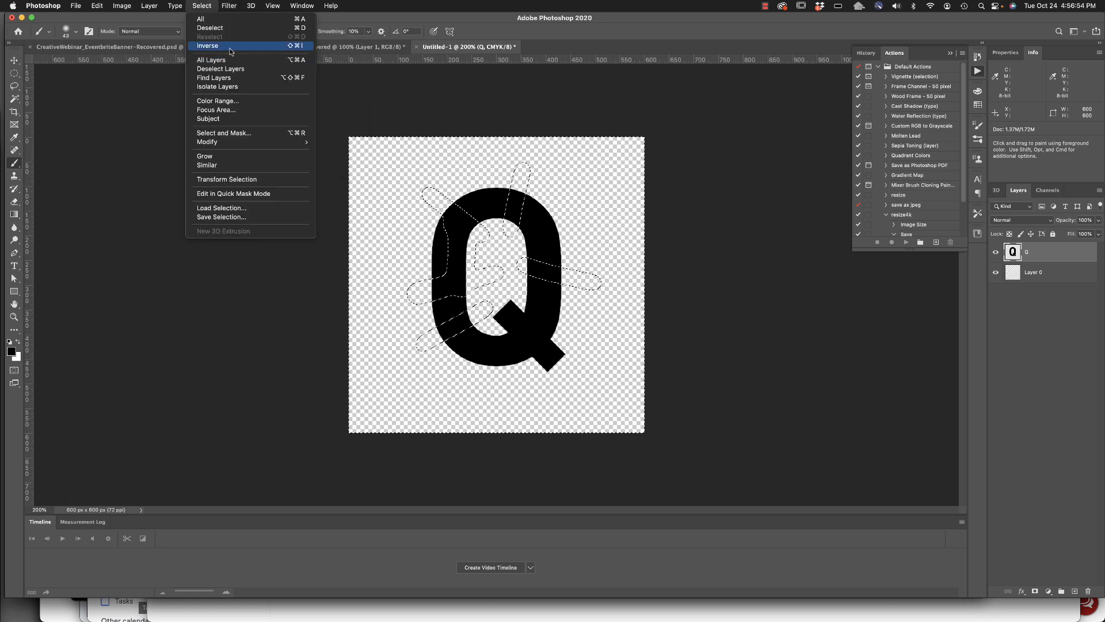
pyautogui.click(230, 47)
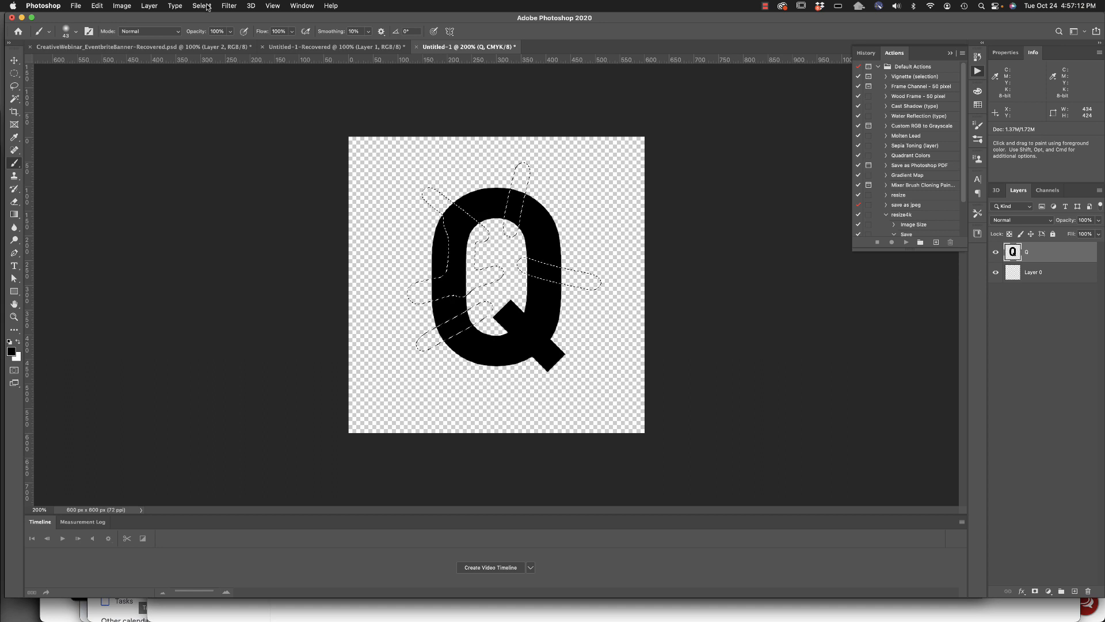
pyautogui.click(233, 5)
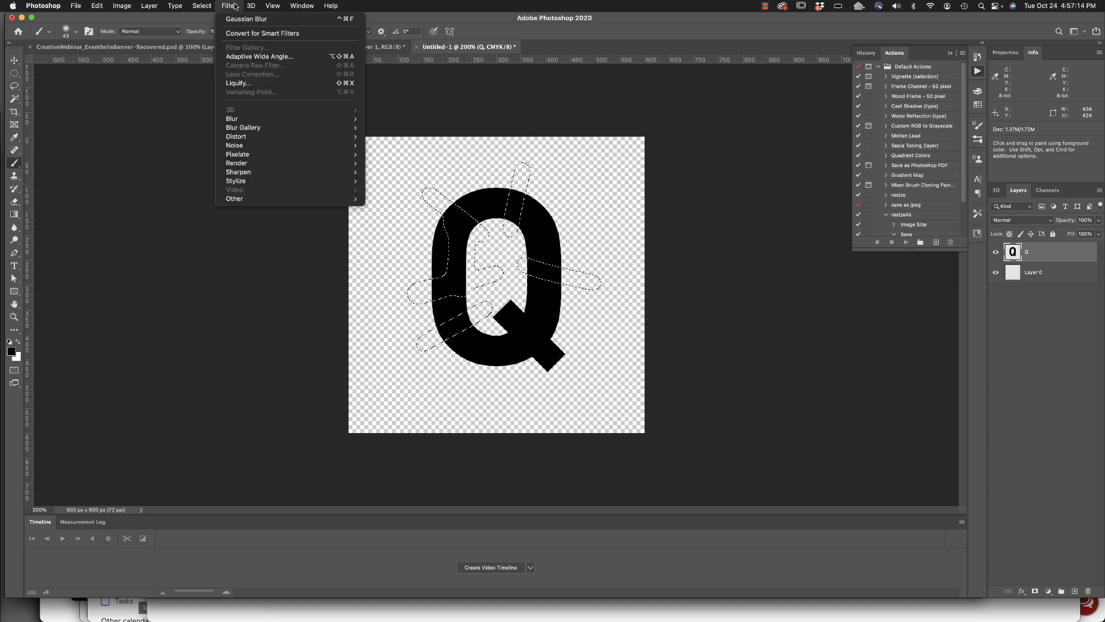
pyautogui.moveTo(267, 145)
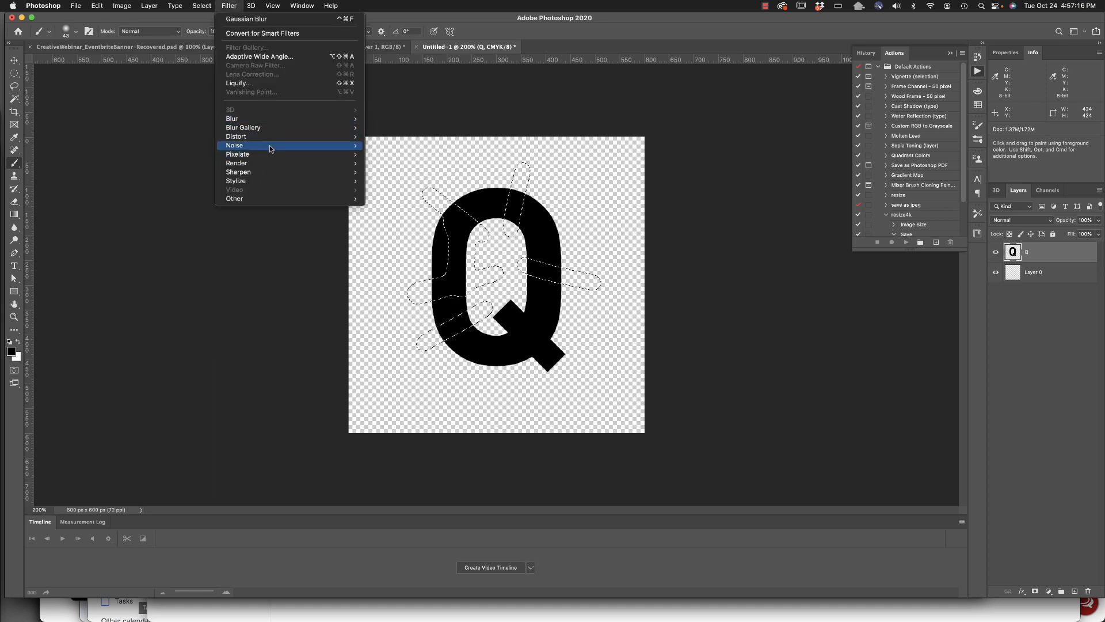
pyautogui.moveTo(270, 120)
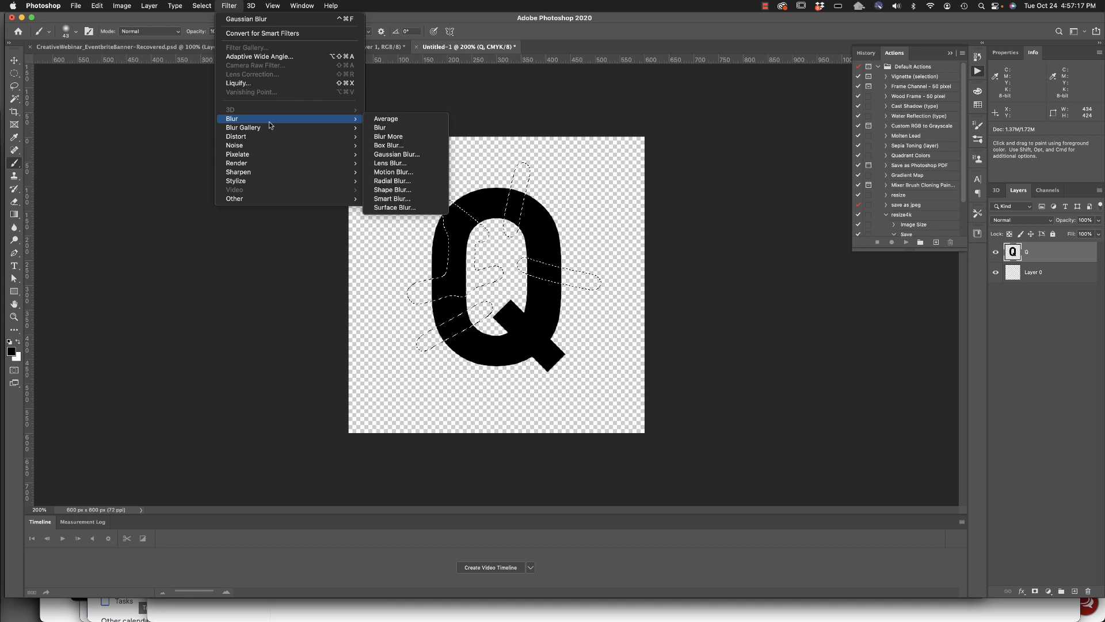
pyautogui.click(418, 153)
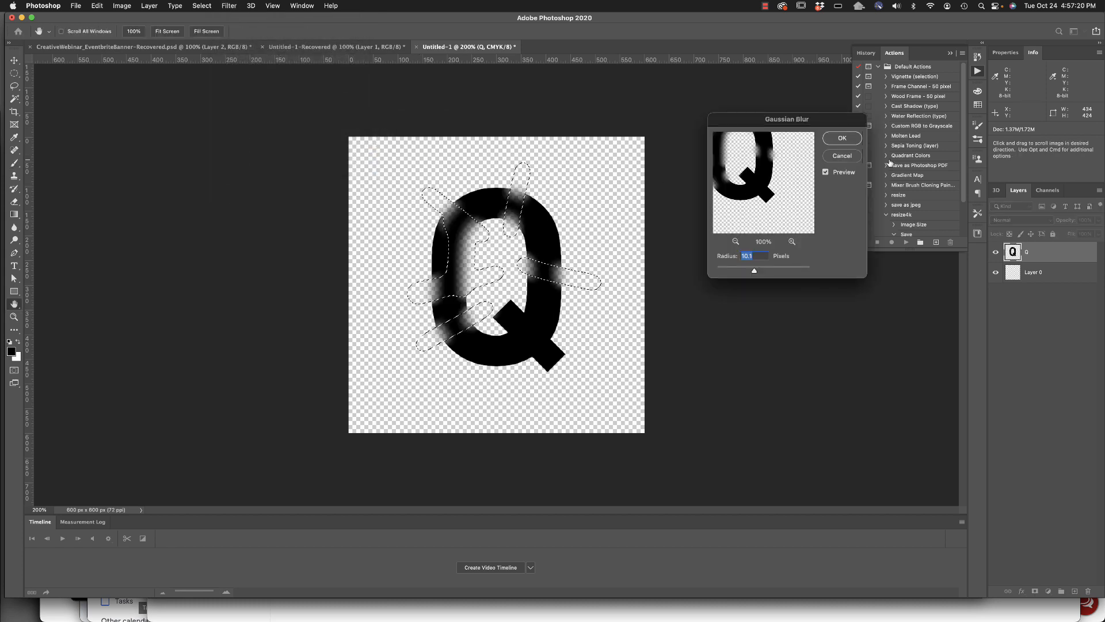
pyautogui.click(855, 140)
pyautogui.press('b')
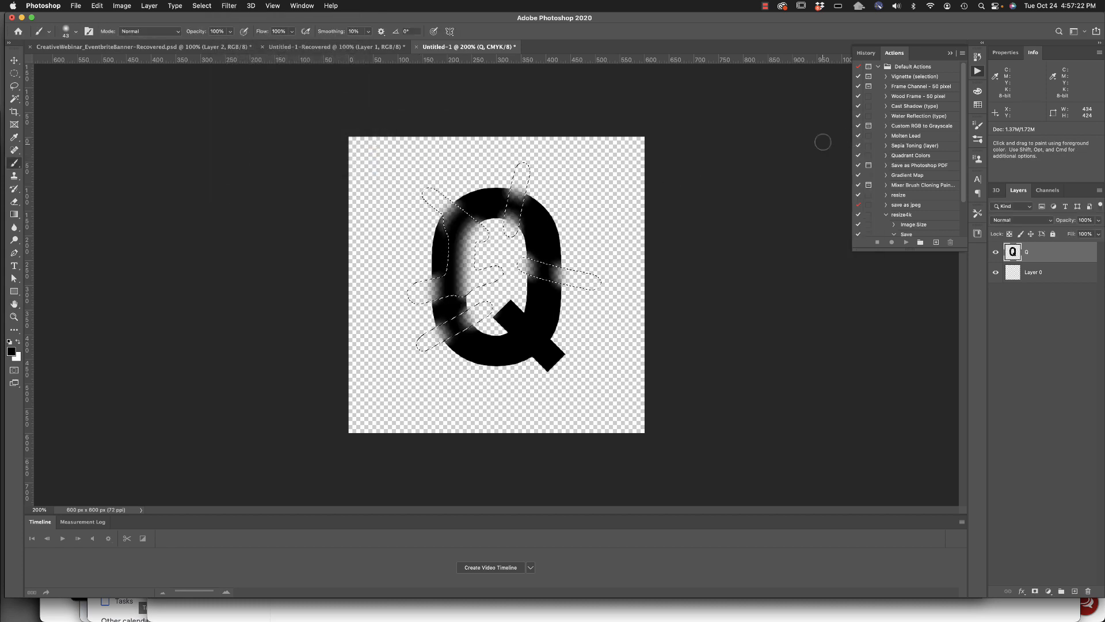
# Undo the Gaussian Blur on the painted stroke areas and clear the selection.
pyautogui.press('super+d')
pyautogui.press('super+z')
pyautogui.press('super+z')
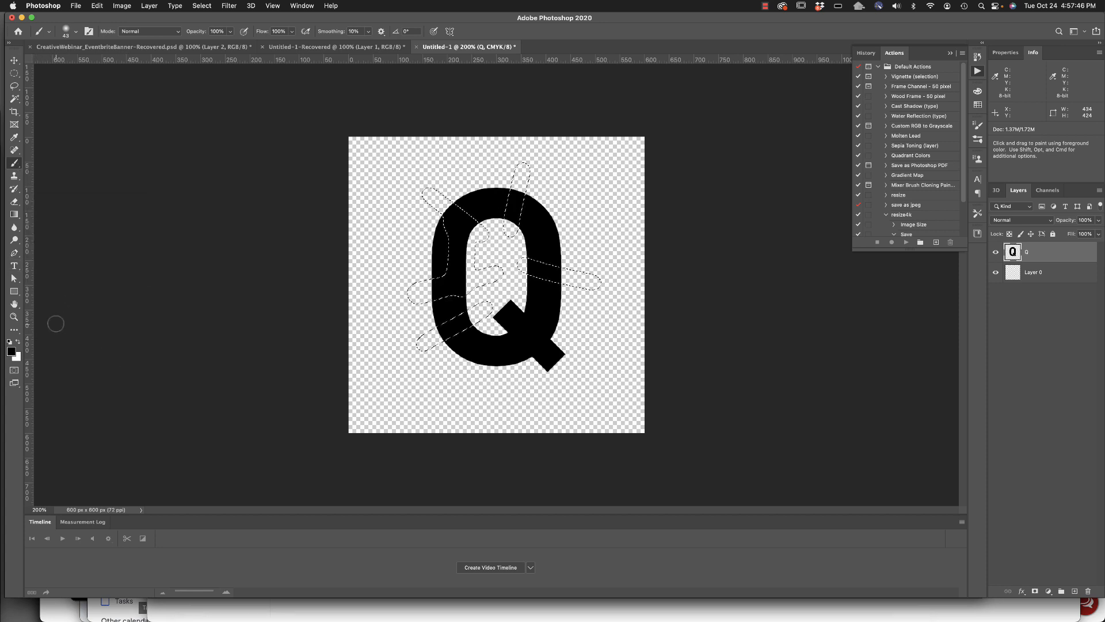
# Add a radial gradient in Quick Mask from the canvas's bottom edge up through the Q, and convert the mask into a selection.
pyautogui.click(14, 370)
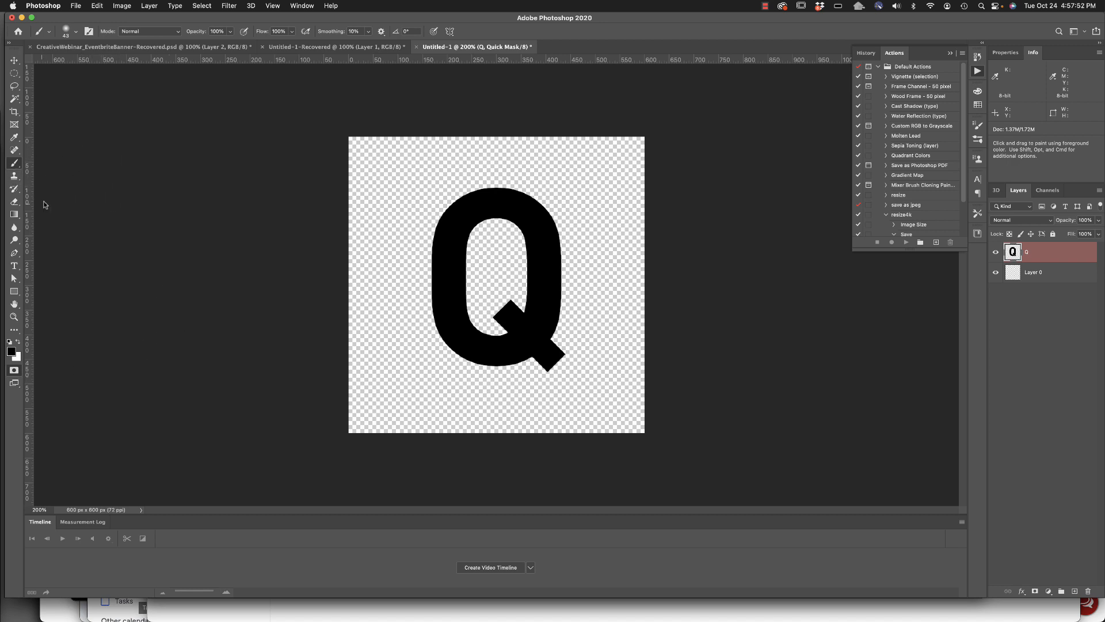
pyautogui.click(14, 213)
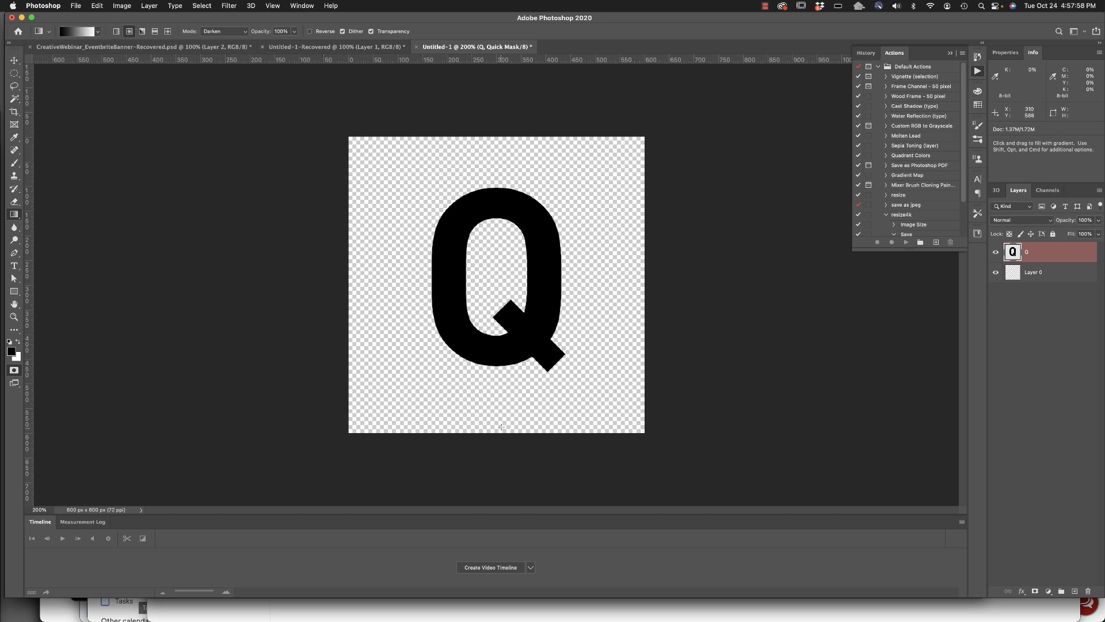
pyautogui.moveTo(500, 433); pyautogui.dragTo(498, 223)
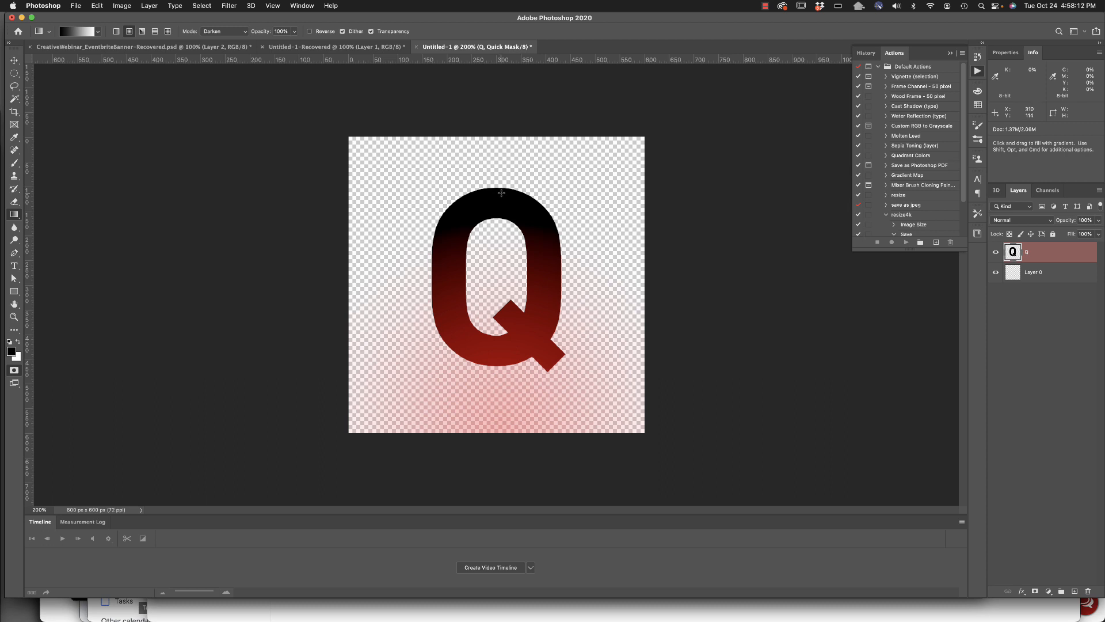
pyautogui.click(15, 370)
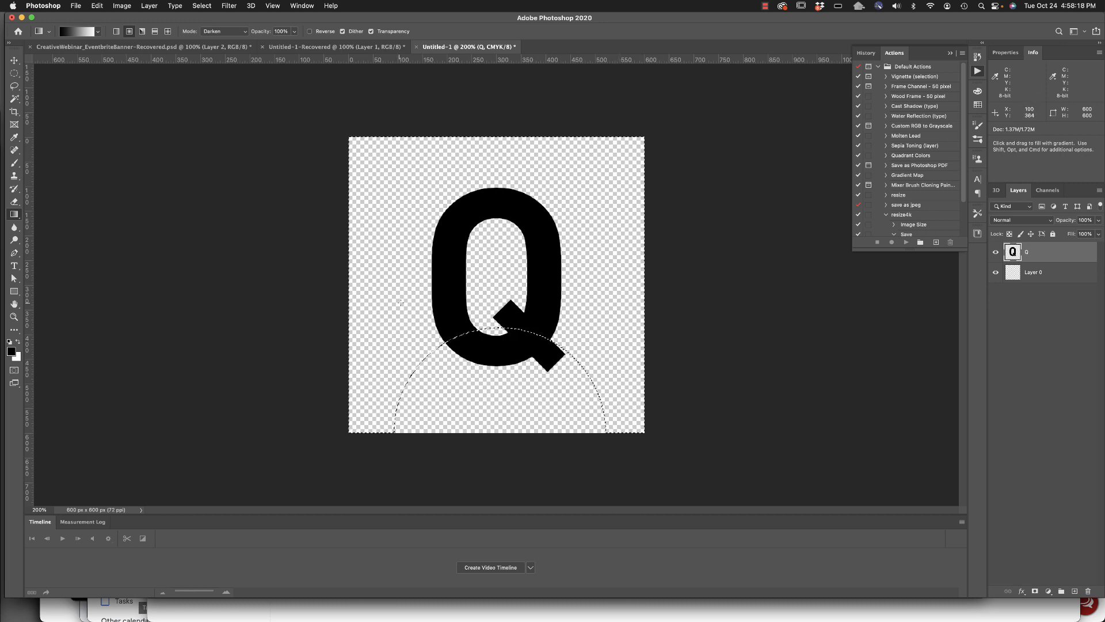
# Invert the selection, try a Gaussian Blur with a 10.1-pixel radius on the lower part of the Q, and undo the blur.
pyautogui.press('x')
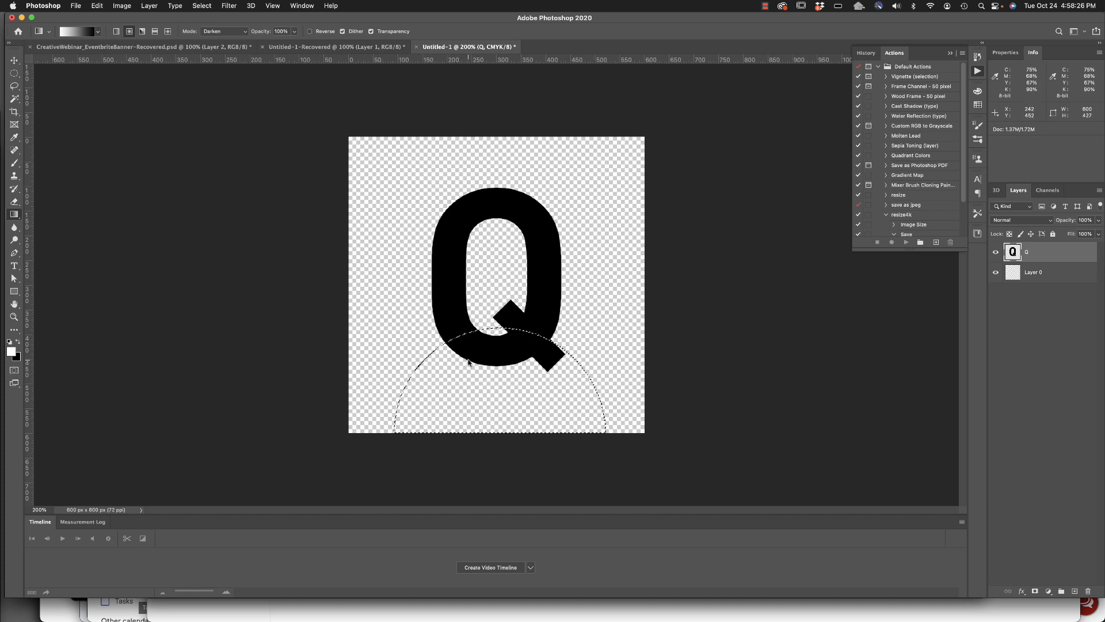
pyautogui.click(225, 6)
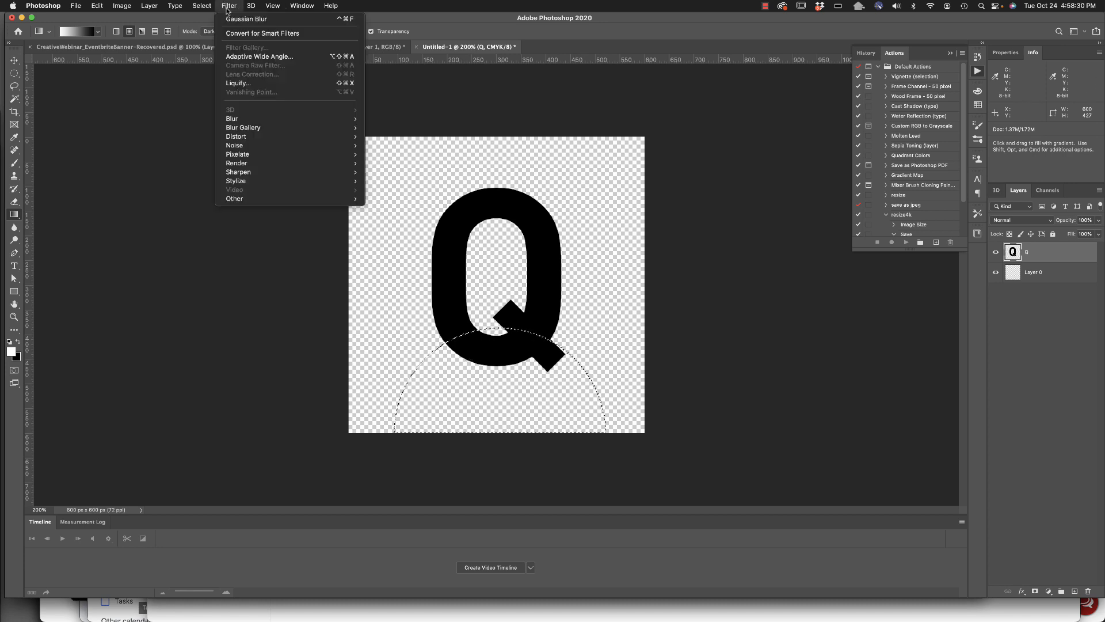
pyautogui.moveTo(251, 119)
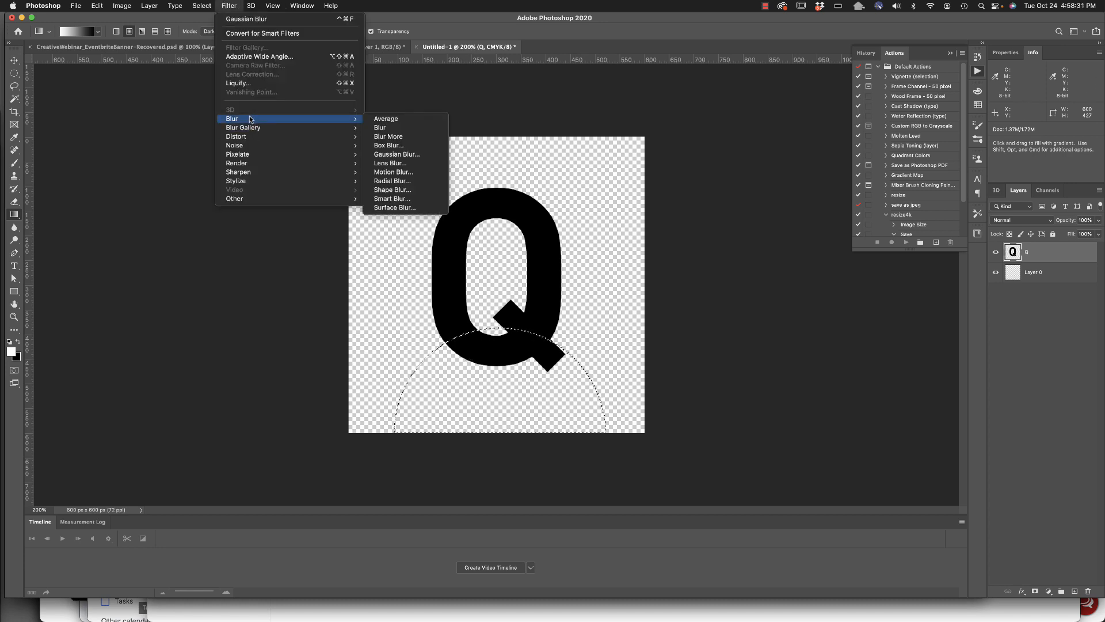
pyautogui.click(421, 154)
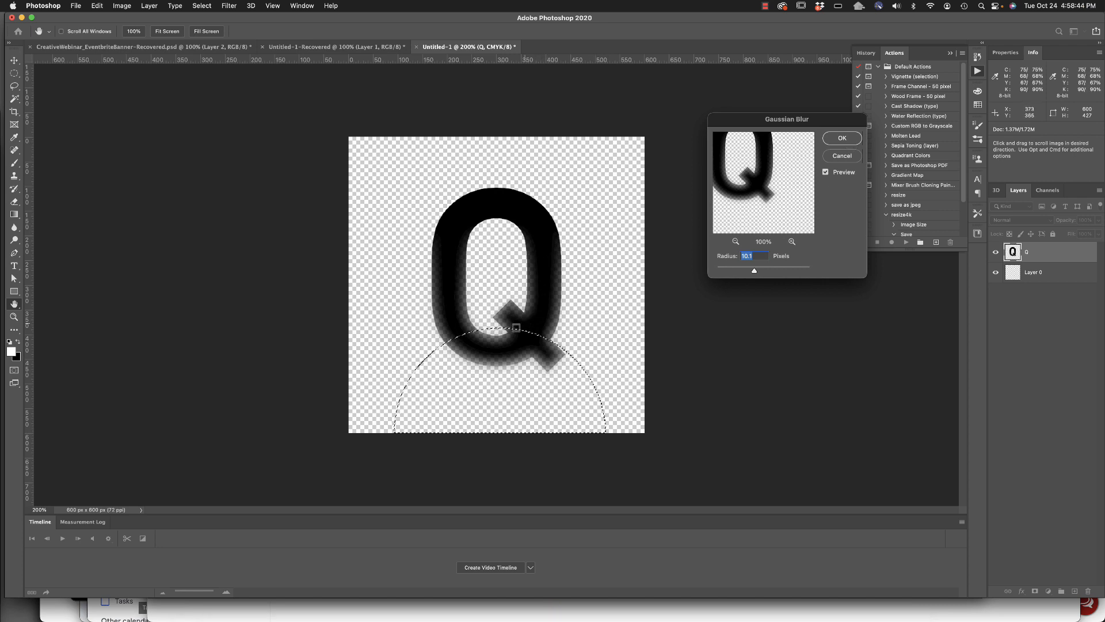
pyautogui.click(842, 139)
pyautogui.press('super+z')
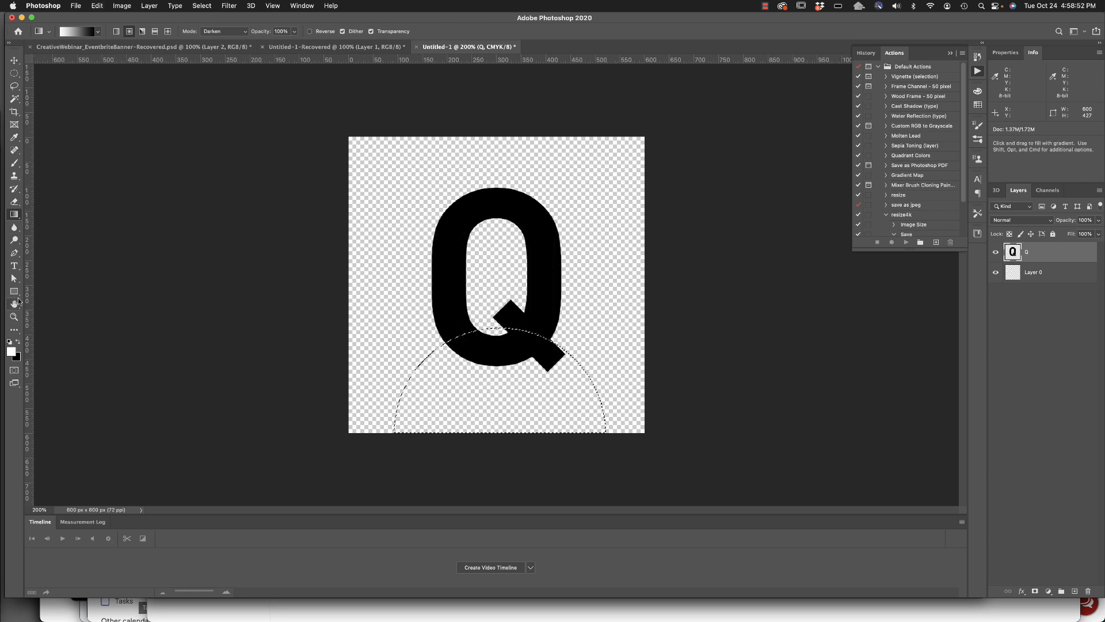
# Return to Quick Mask, clear the existing mask, and draw a radial gradient outward from the lower-left side of the Q.
pyautogui.click(14, 371)
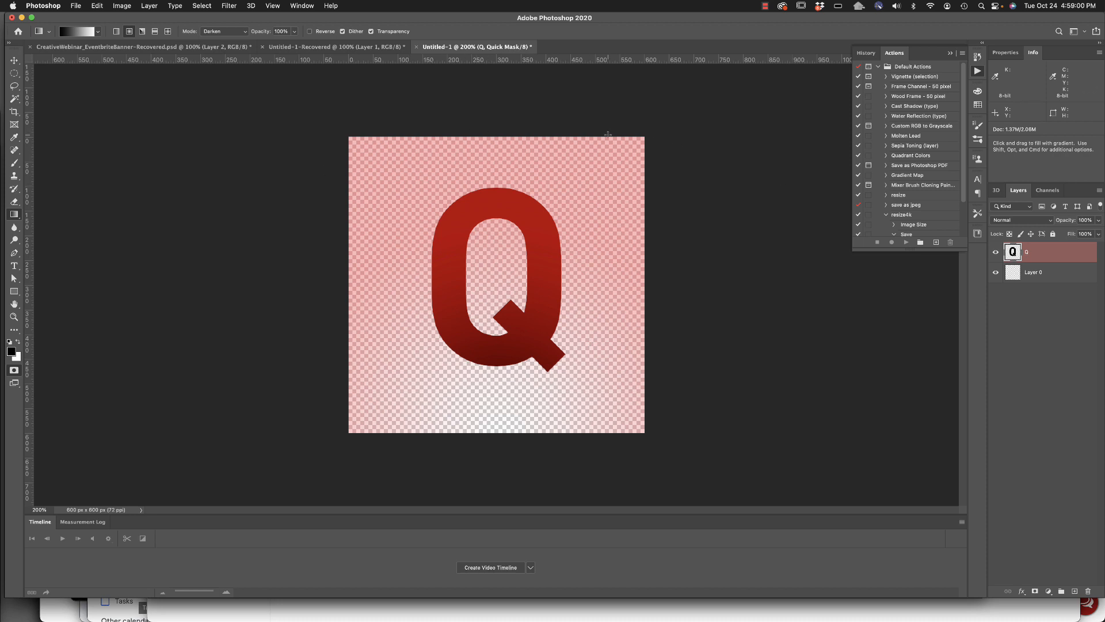
pyautogui.press('q')
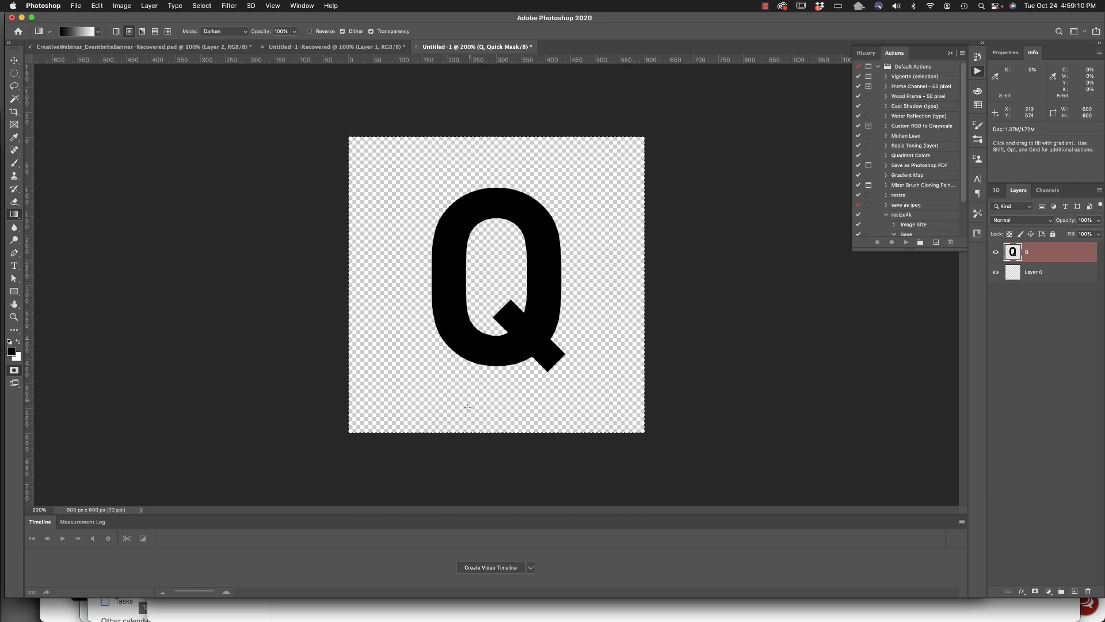
pyautogui.moveTo(439, 375); pyautogui.dragTo(517, 300)
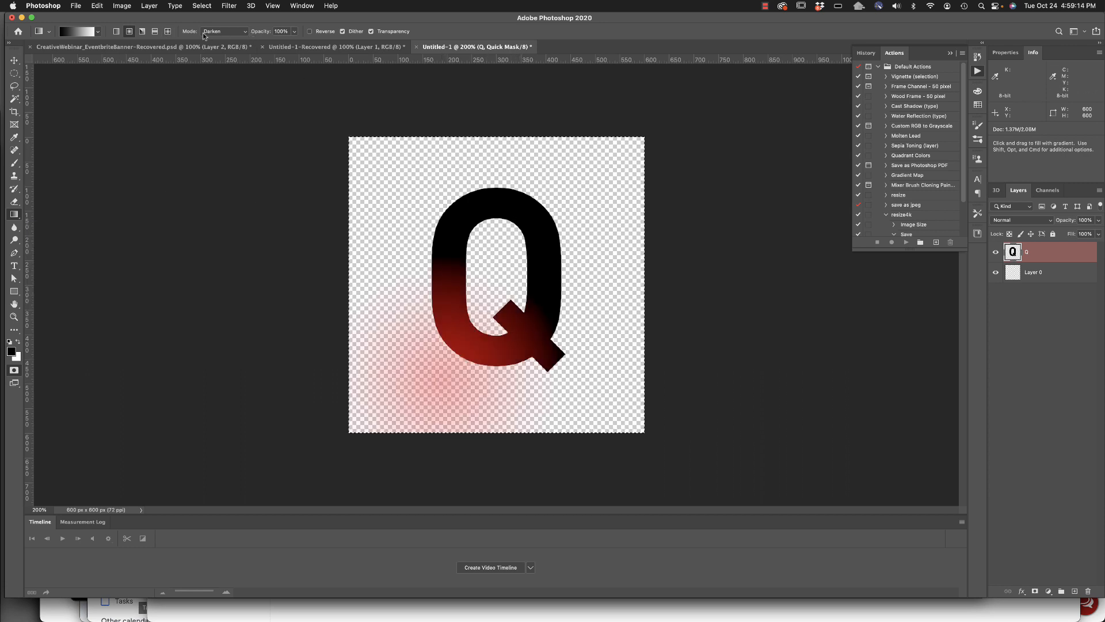
# Set the gradient mode to Normal and redraw the mask gradient from the Q's lower left, then replace it with one from the upper right.
pyautogui.click(247, 31)
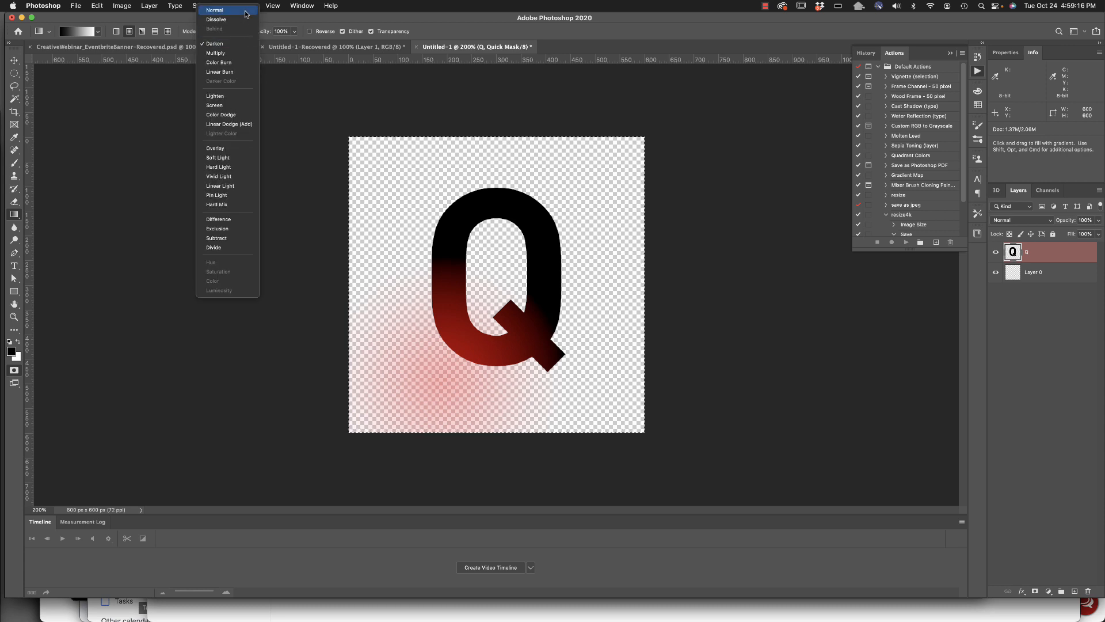
pyautogui.click(227, 11)
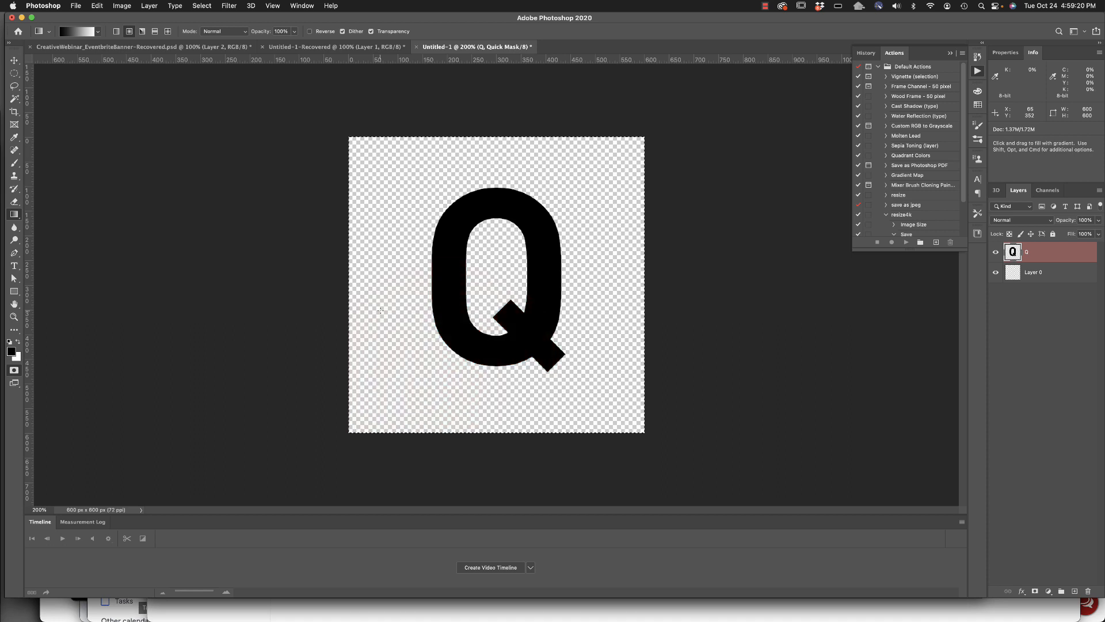
pyautogui.moveTo(430, 358); pyautogui.dragTo(433, 356)
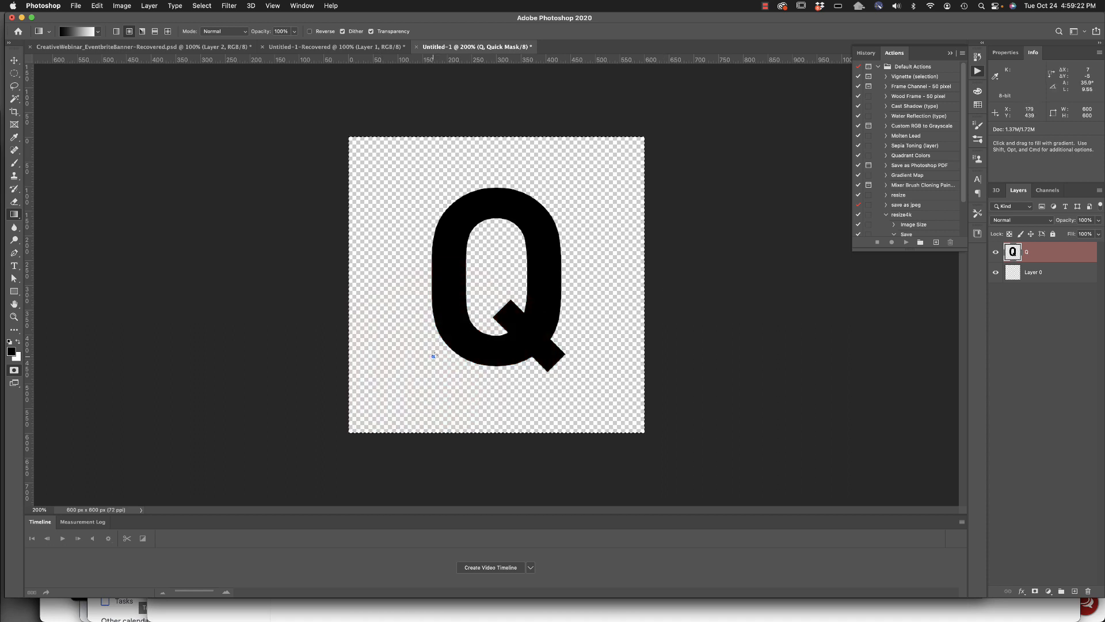
pyautogui.moveTo(530, 272); pyautogui.dragTo(573, 238)
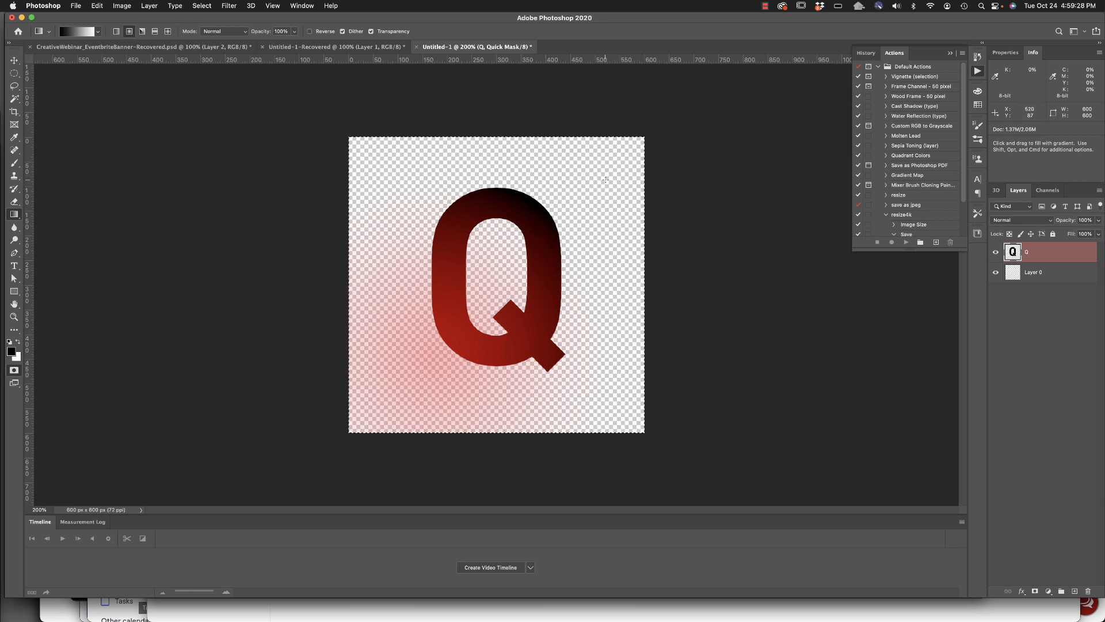
pyautogui.moveTo(606, 180); pyautogui.dragTo(492, 266)
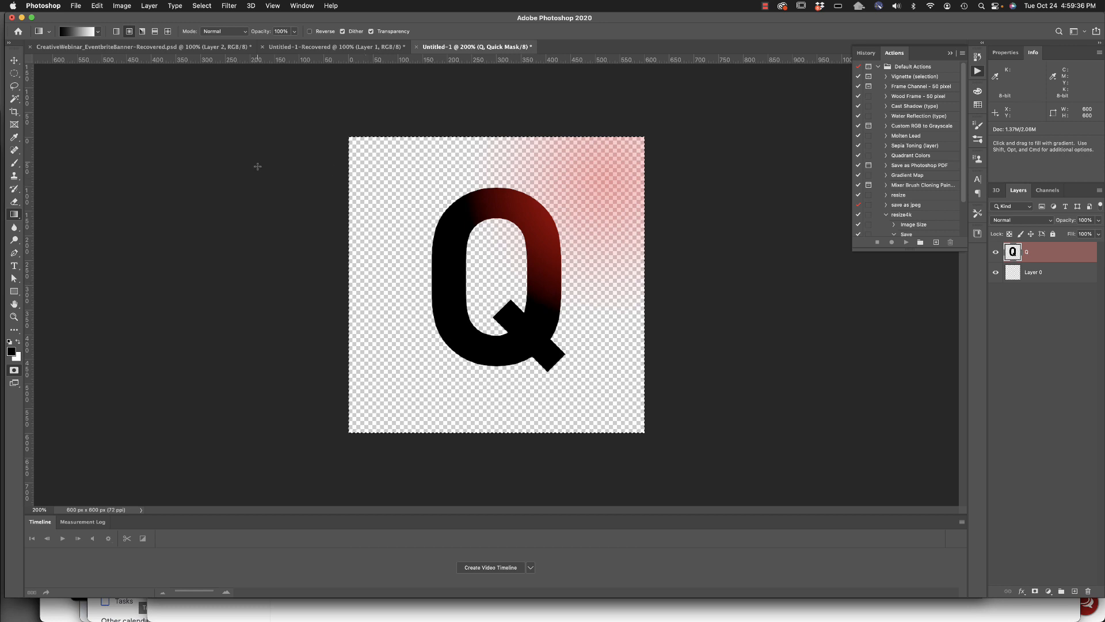
# Set the gradient mode to Darken and build up several overlapping radial gradients in the mask along the right side of the Q.
pyautogui.click(222, 31)
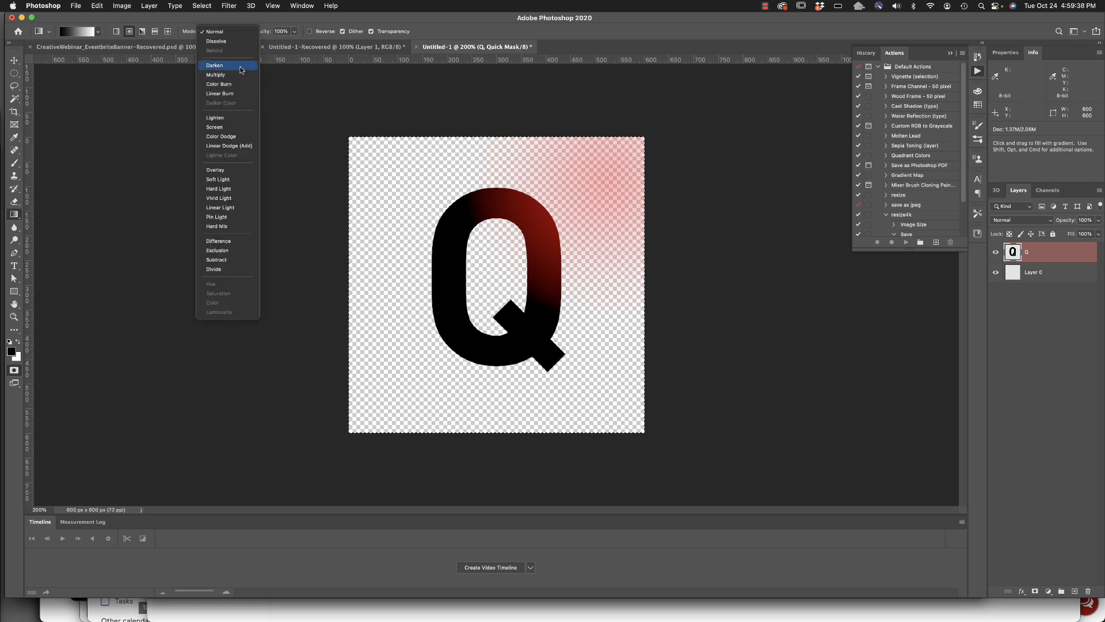
pyautogui.click(216, 65)
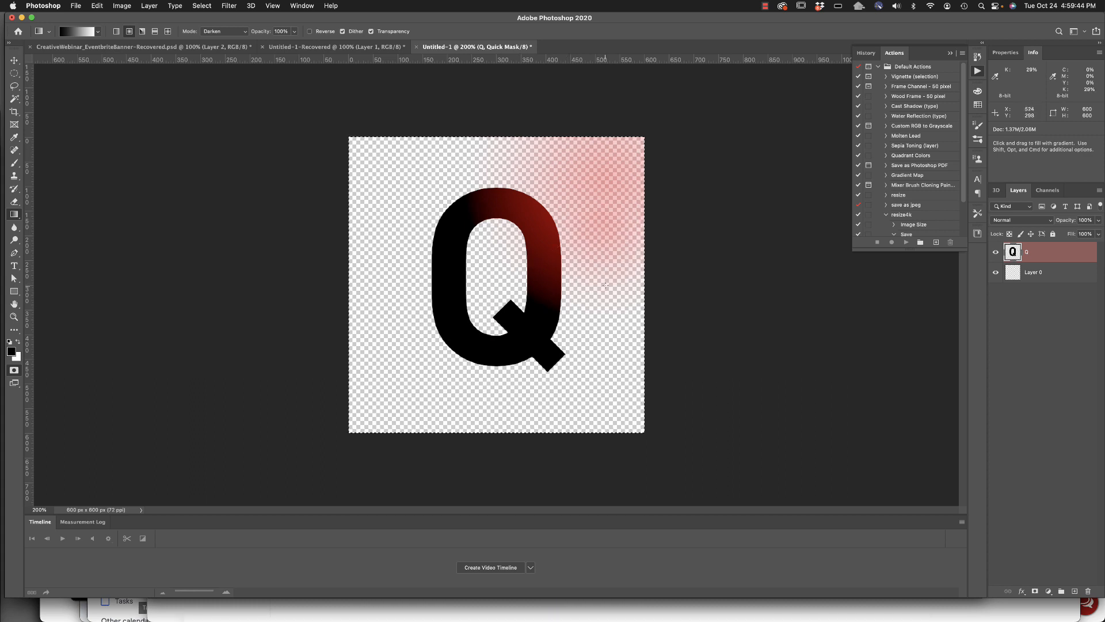
pyautogui.moveTo(596, 214); pyautogui.dragTo(579, 228)
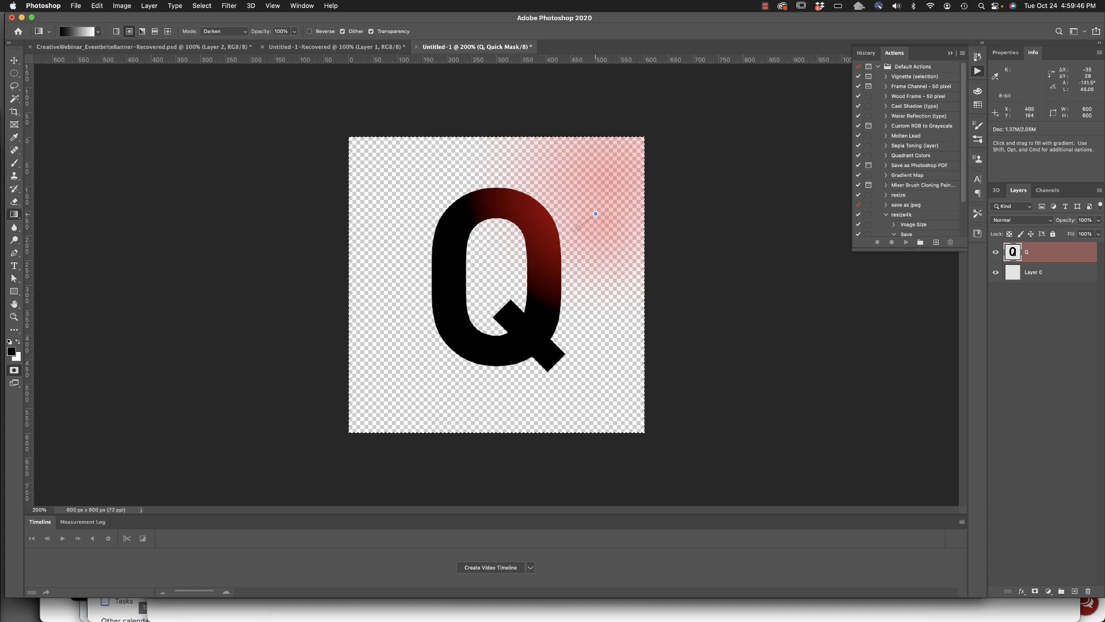
pyautogui.moveTo(476, 288); pyautogui.dragTo(476, 289)
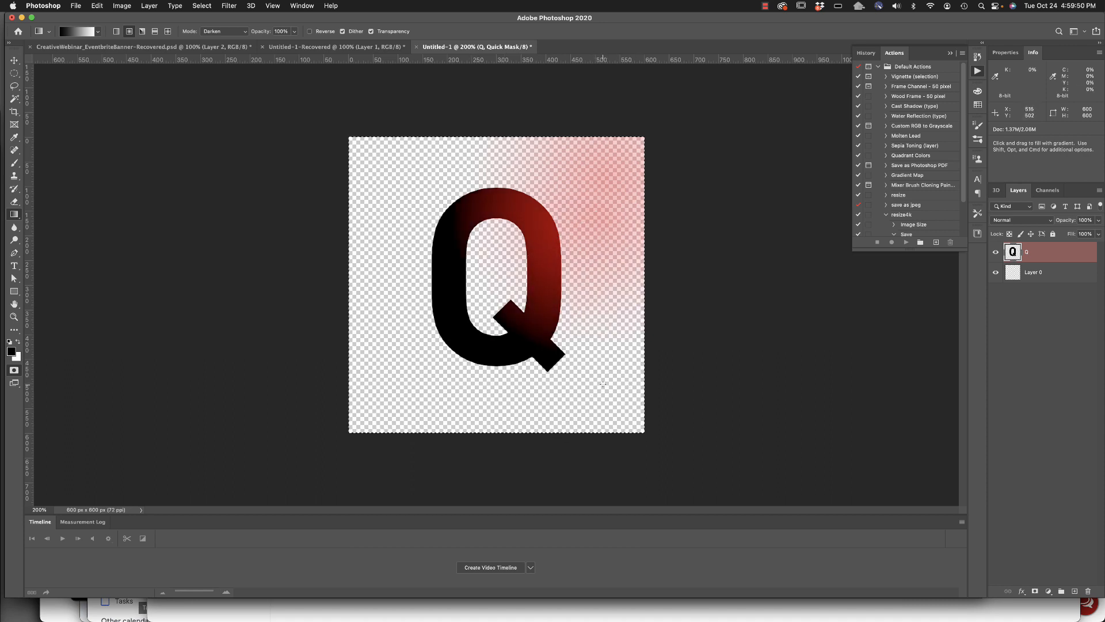
pyautogui.moveTo(603, 384); pyautogui.dragTo(532, 277)
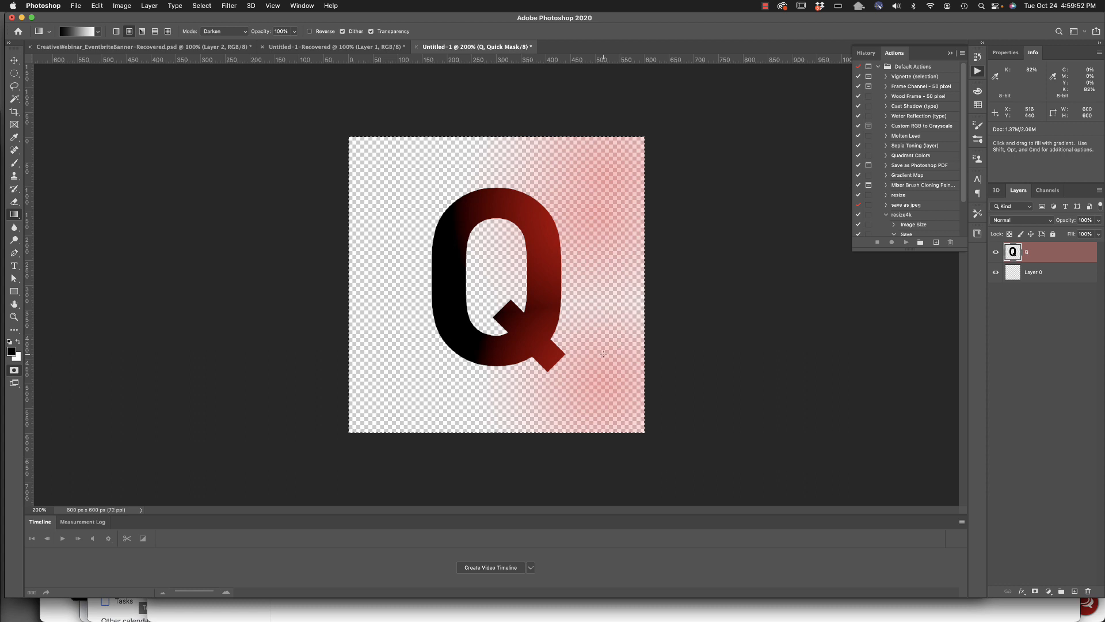
pyautogui.moveTo(583, 266); pyautogui.dragTo(466, 253)
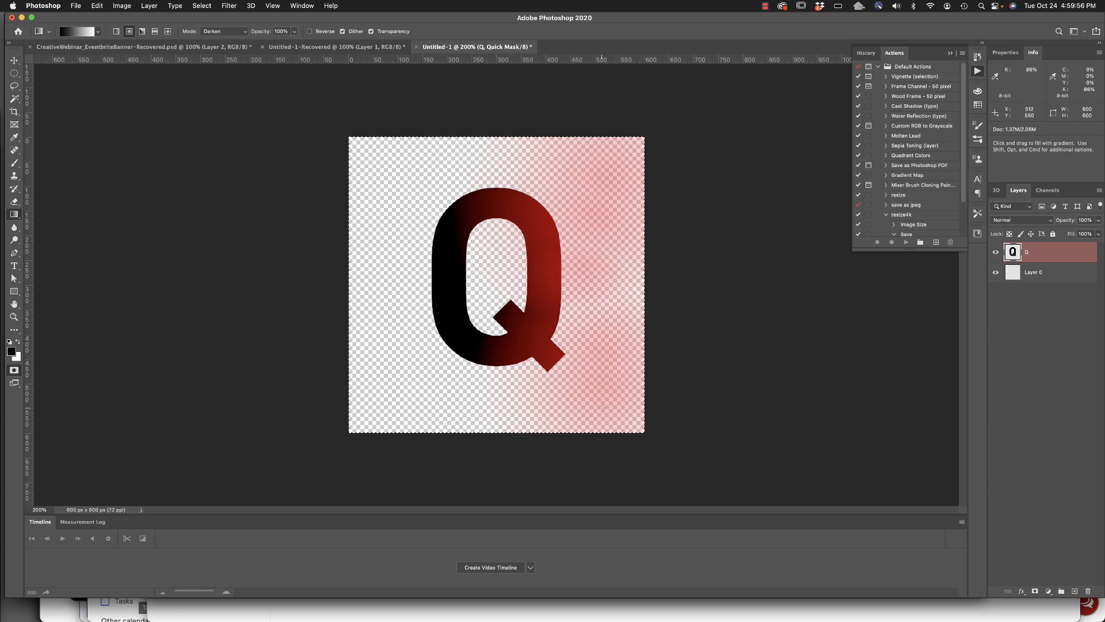
pyautogui.moveTo(602, 408); pyautogui.dragTo(599, 344)
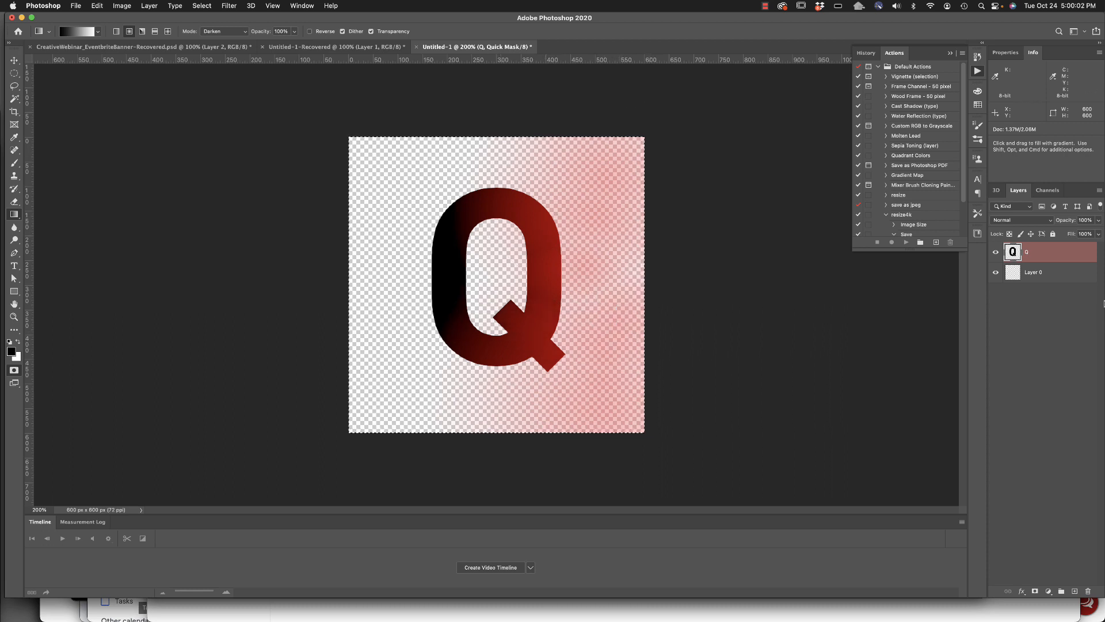
# View the Quick Mask channel alone in grayscale, restore the CMYK channels, and convert the mask into a selection.
pyautogui.click(1048, 194)
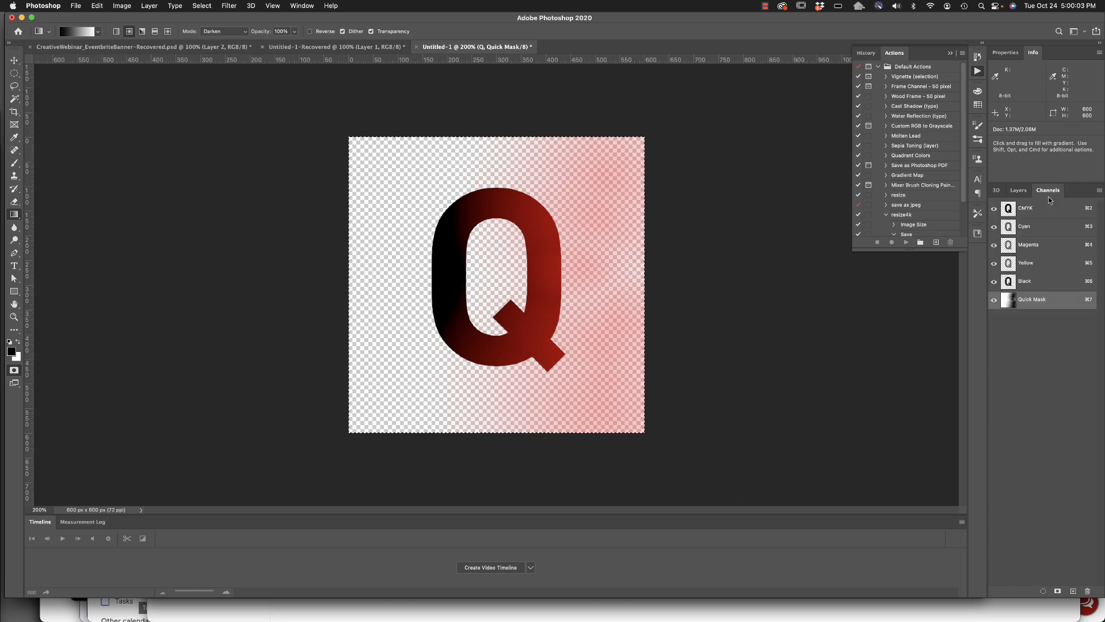
pyautogui.click(995, 209)
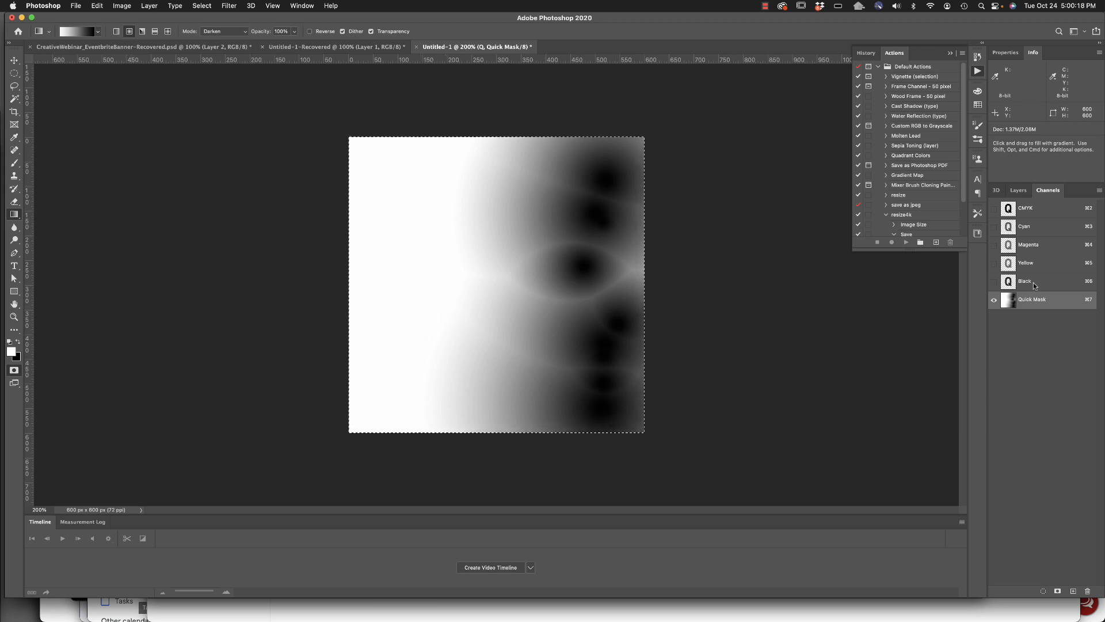
pyautogui.click(994, 208)
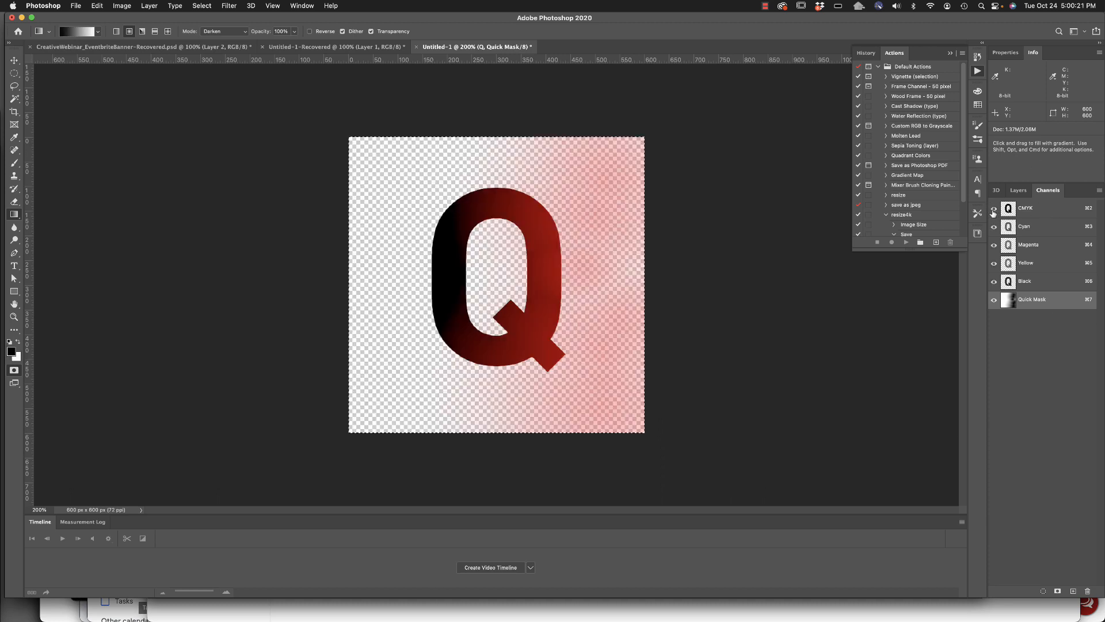
pyautogui.click(1023, 193)
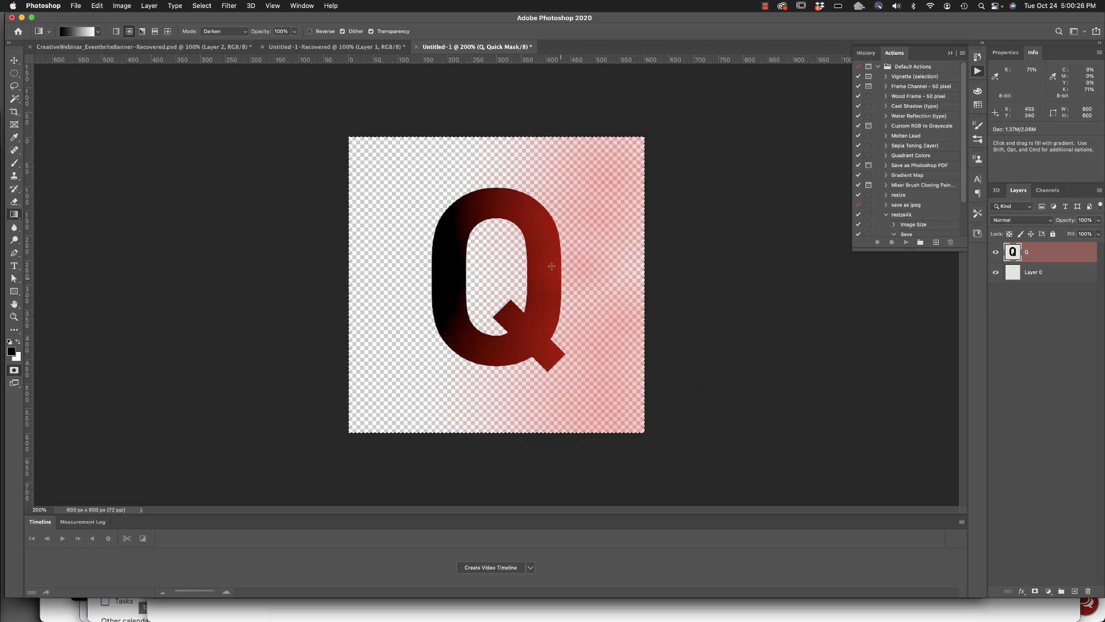
pyautogui.click(12, 371)
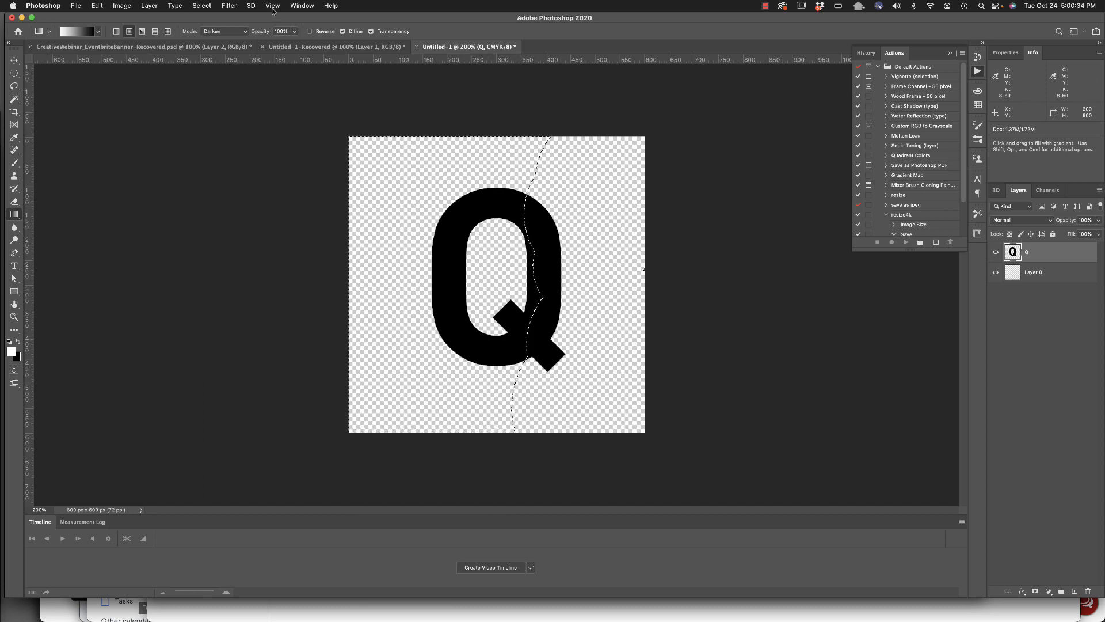
# Apply a Gaussian Blur with an 8.7-pixel radius to the selected left part of the Q.
pyautogui.click(221, 5)
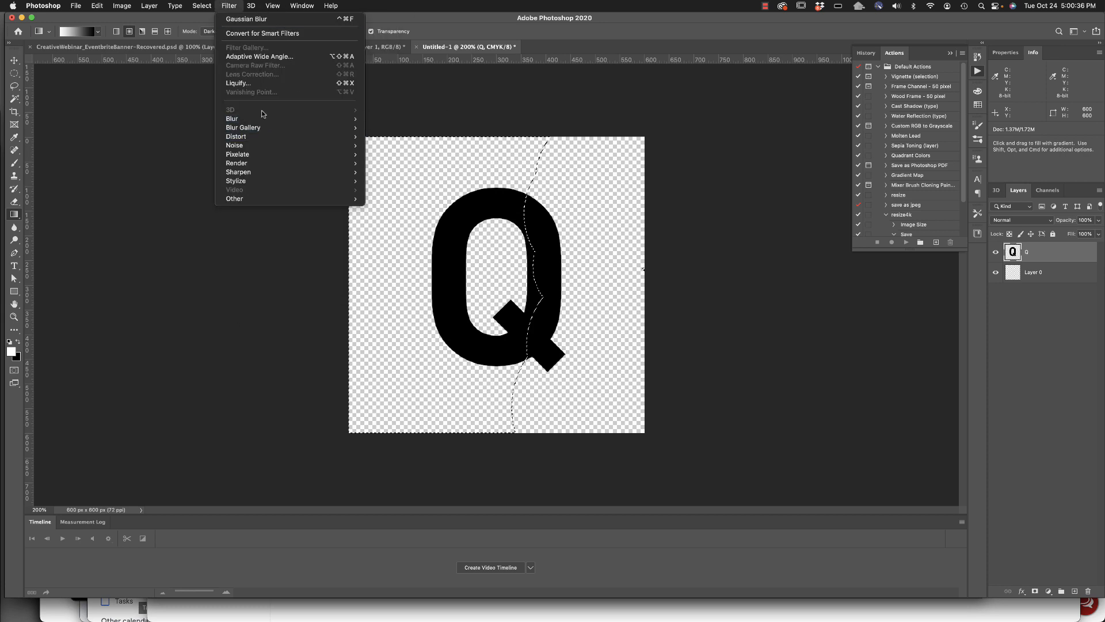
pyautogui.moveTo(262, 118)
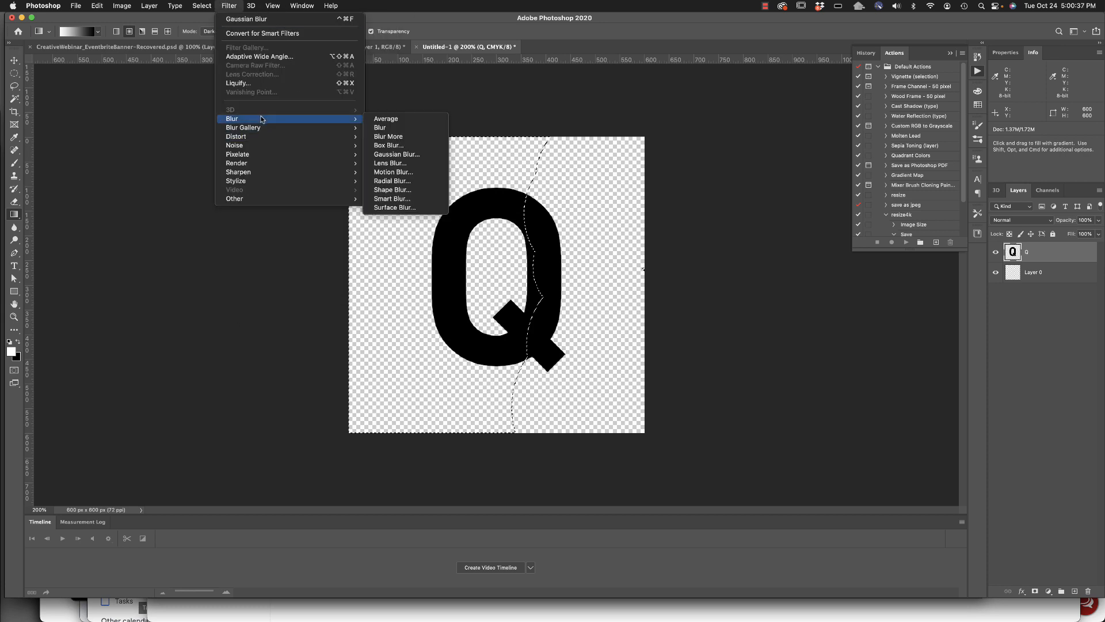
pyautogui.click(427, 154)
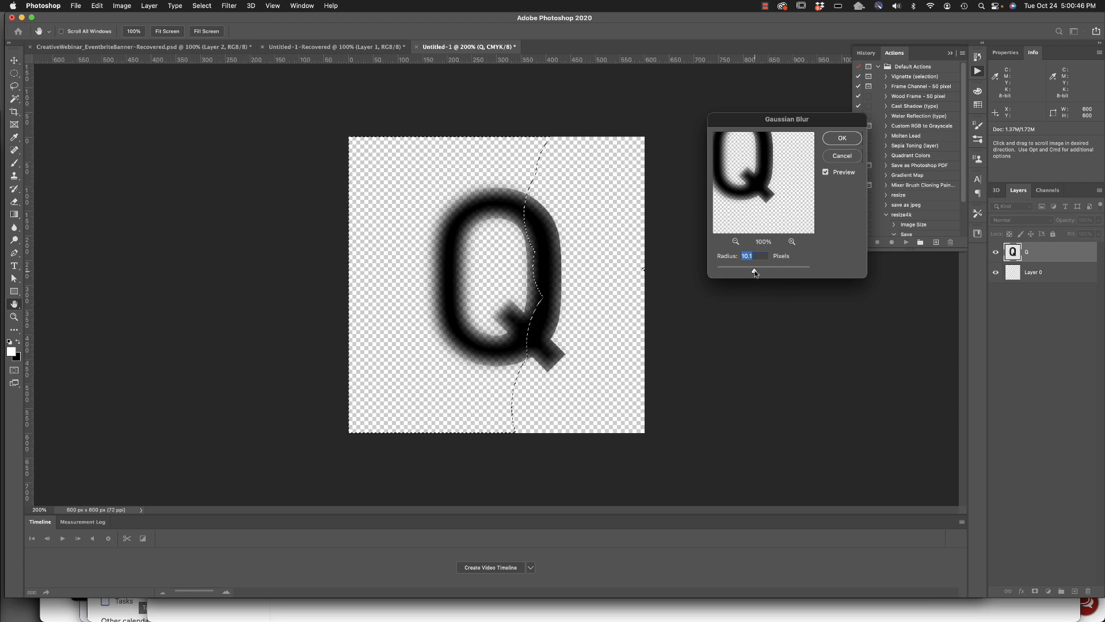
pyautogui.moveTo(759, 272); pyautogui.dragTo(760, 273)
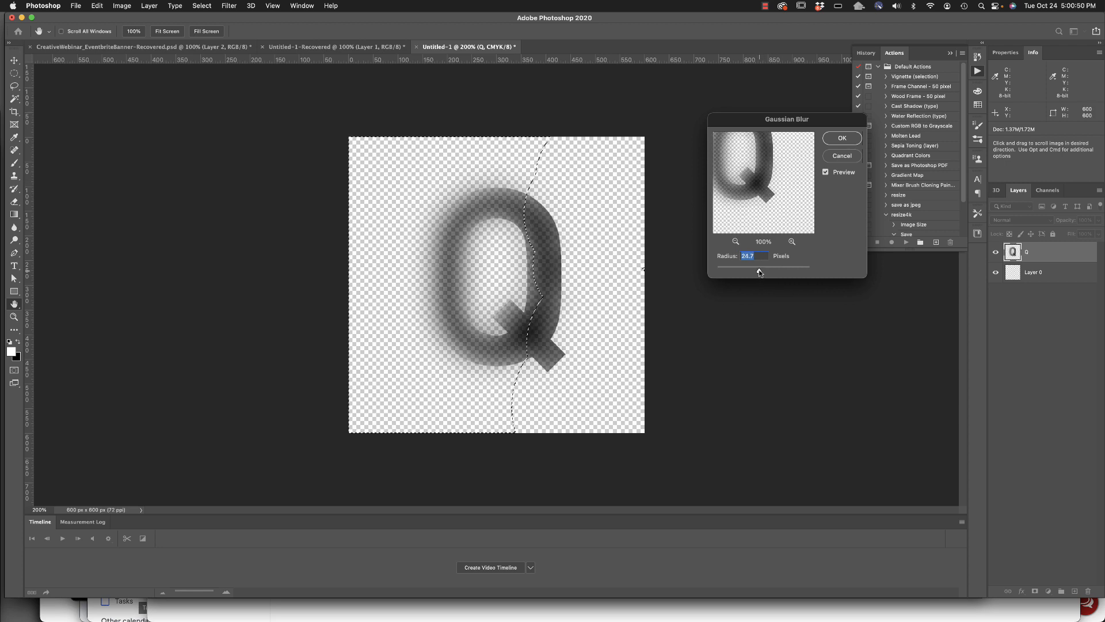
pyautogui.moveTo(761, 272); pyautogui.dragTo(751, 271)
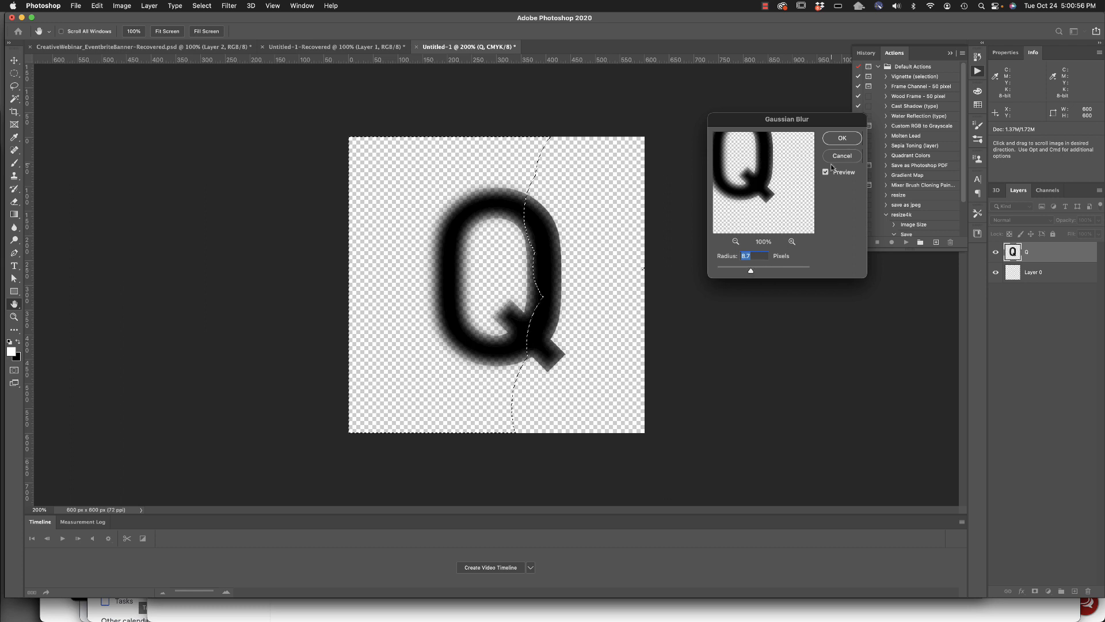
pyautogui.click(857, 140)
pyautogui.press('g')
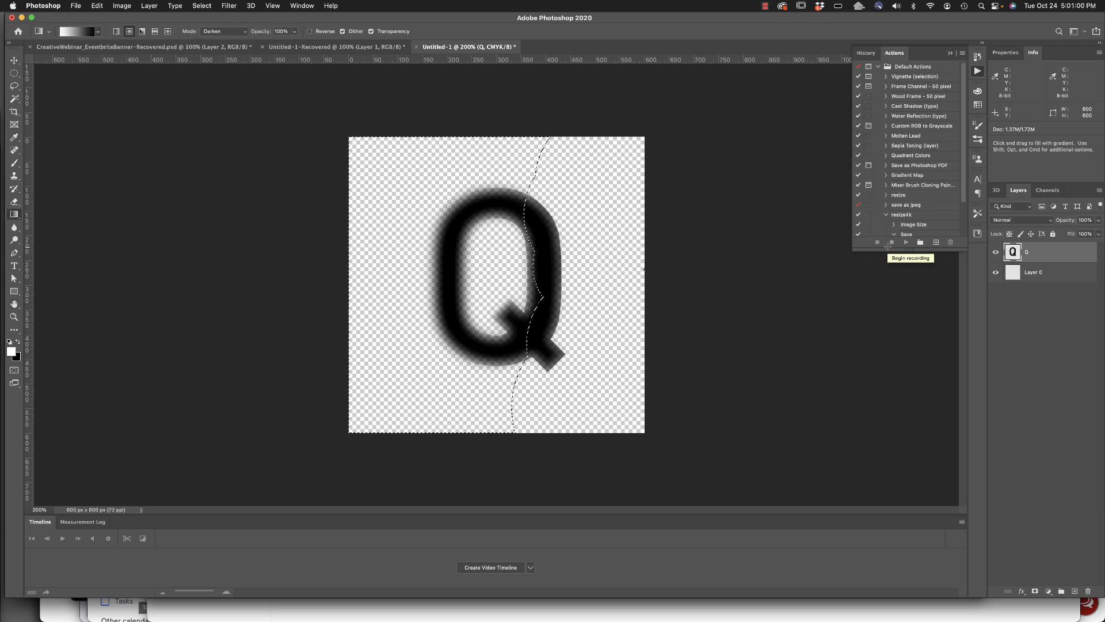
pyautogui.press('super+Tab')
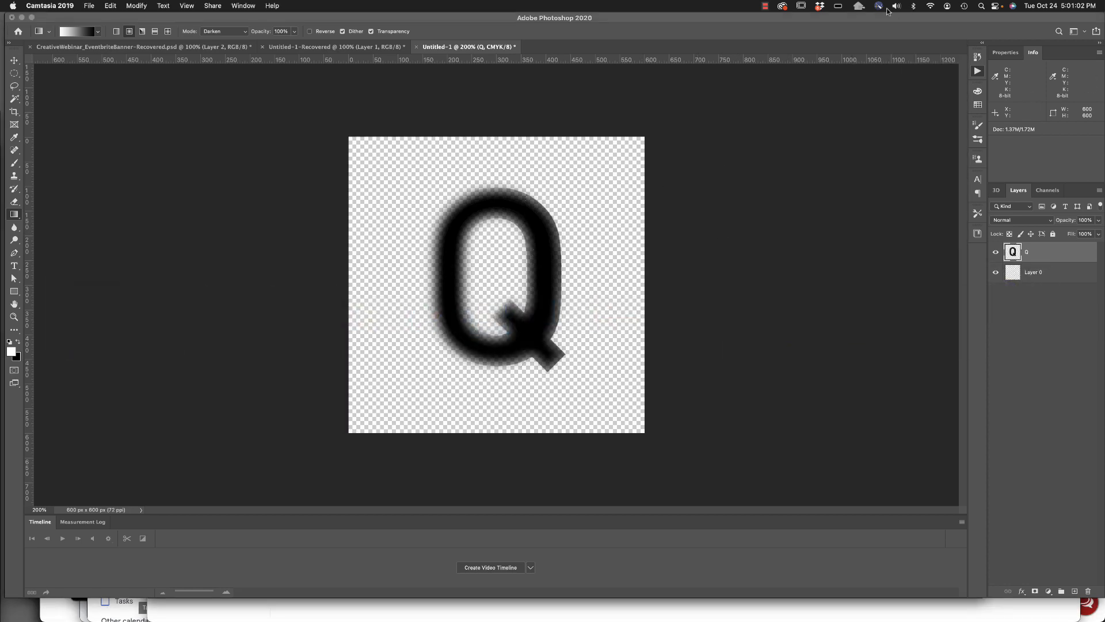